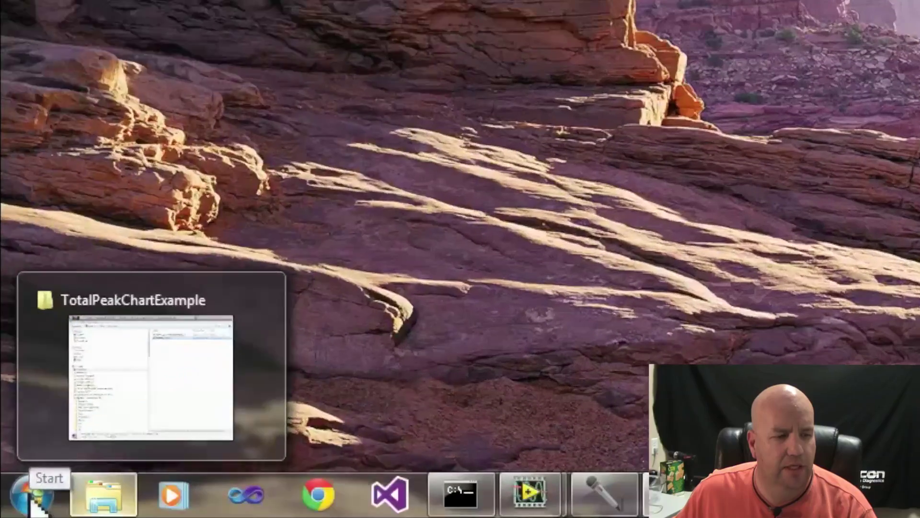
Step: Launch Automation Interface from Start > All Programs > Spiricon > BeamGage Professional > Documentation
left_click(12, 509)
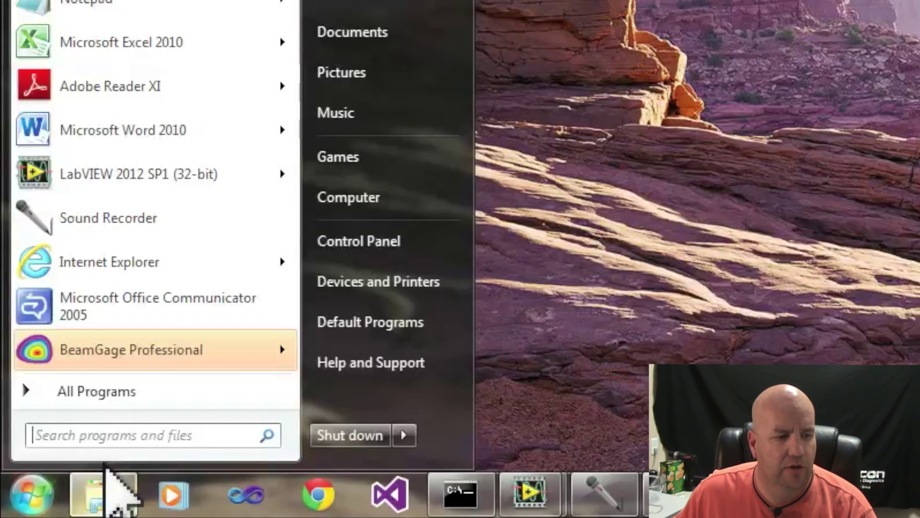
left_click(104, 393)
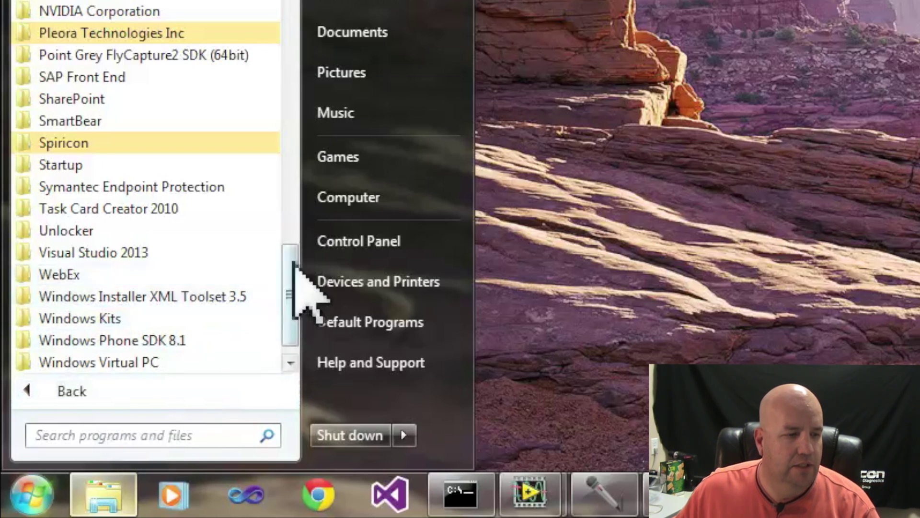
left_click(91, 144)
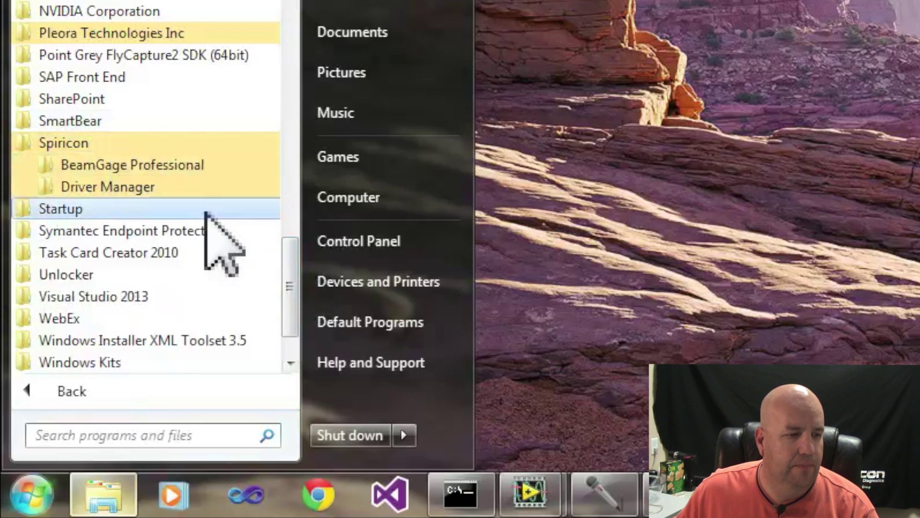
left_click(149, 166)
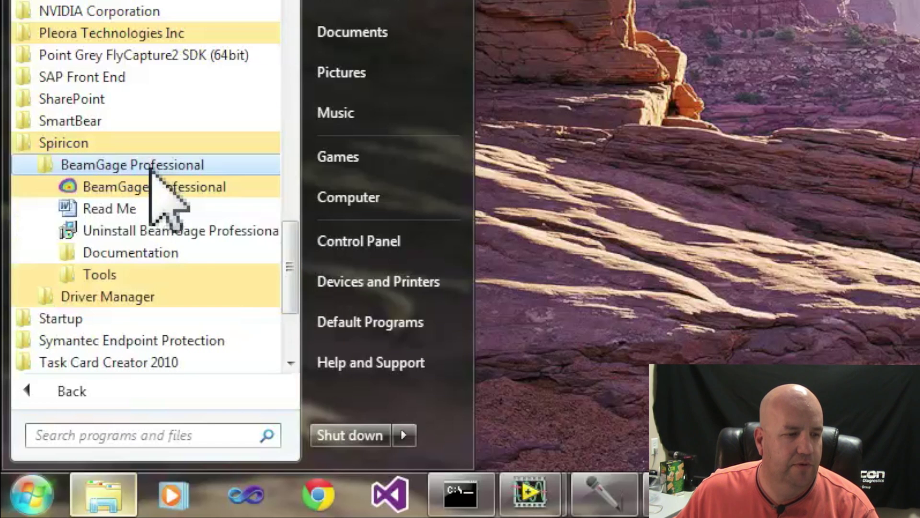
left_click(158, 255)
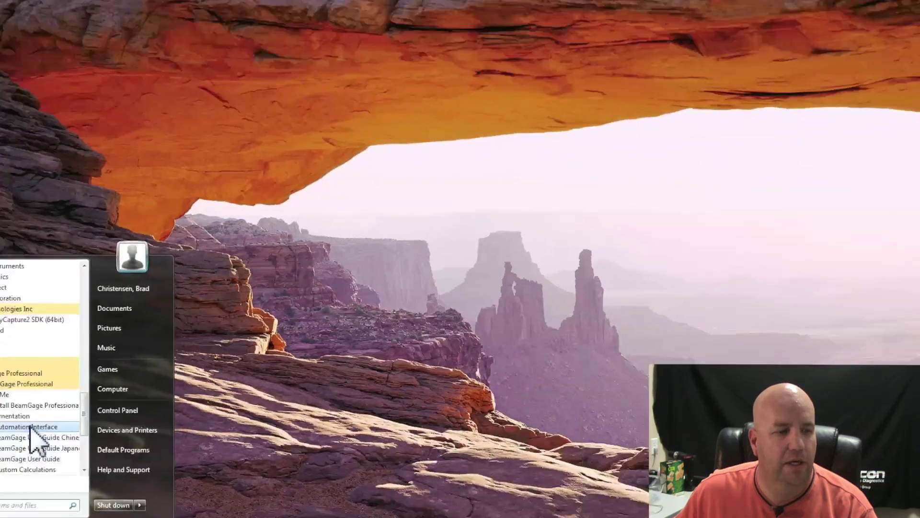
left_click(183, 276)
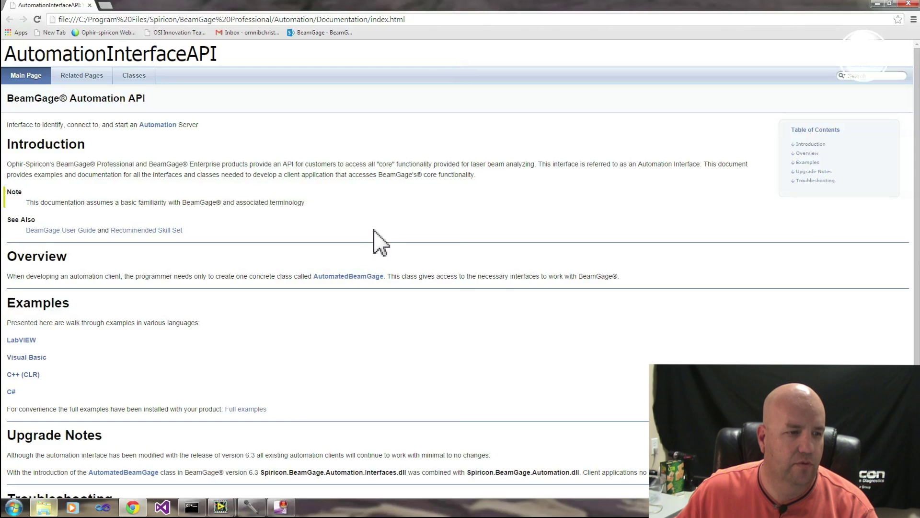
left_click(86, 76)
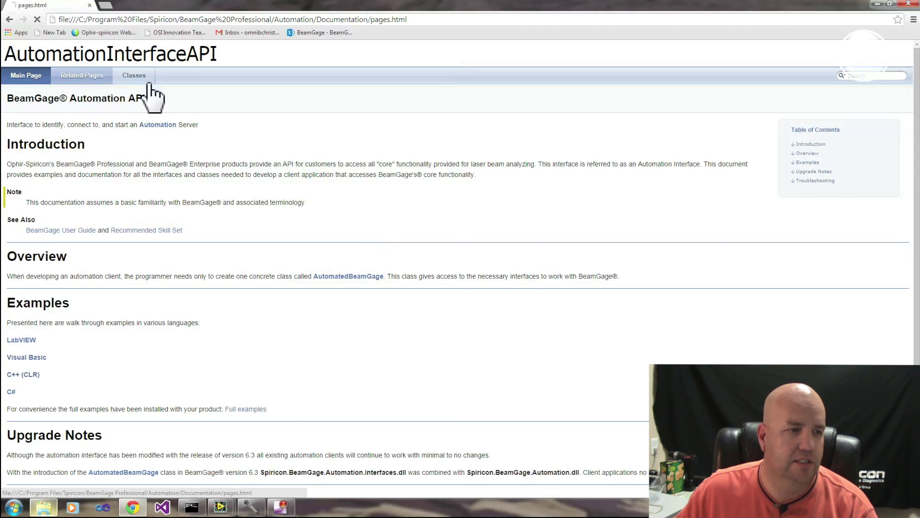
left_click(143, 79)
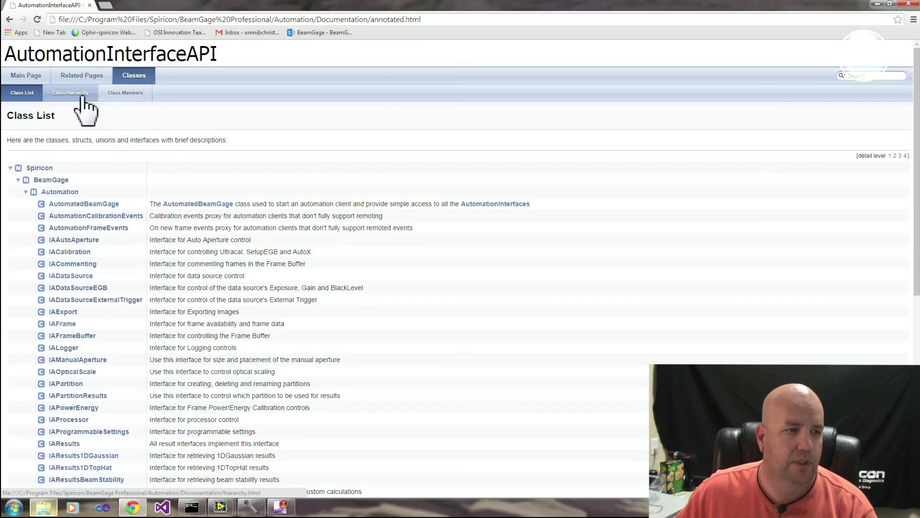
left_click(26, 77)
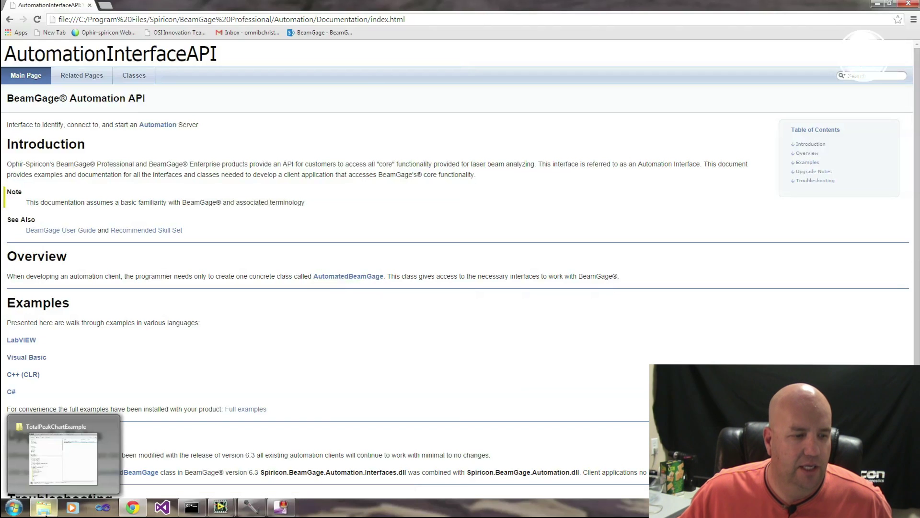
left_click(44, 507)
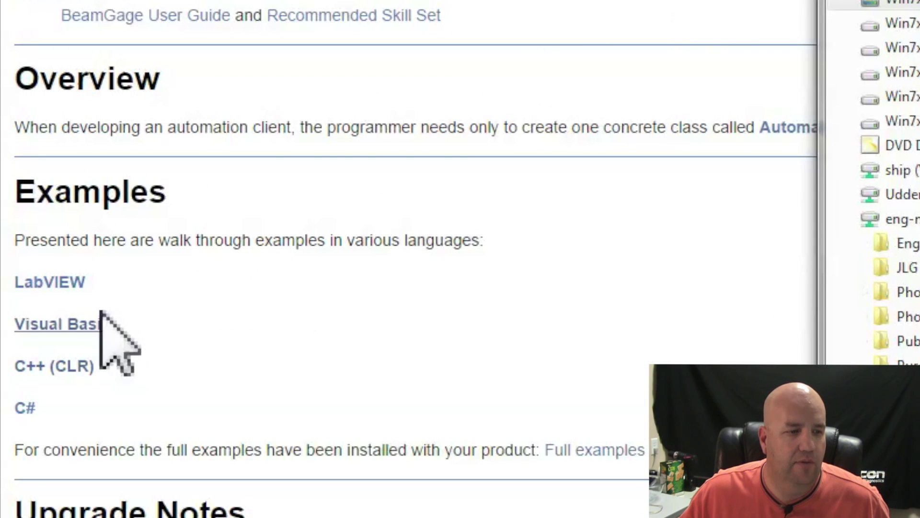
left_click_drag(12, 284, 216, 400)
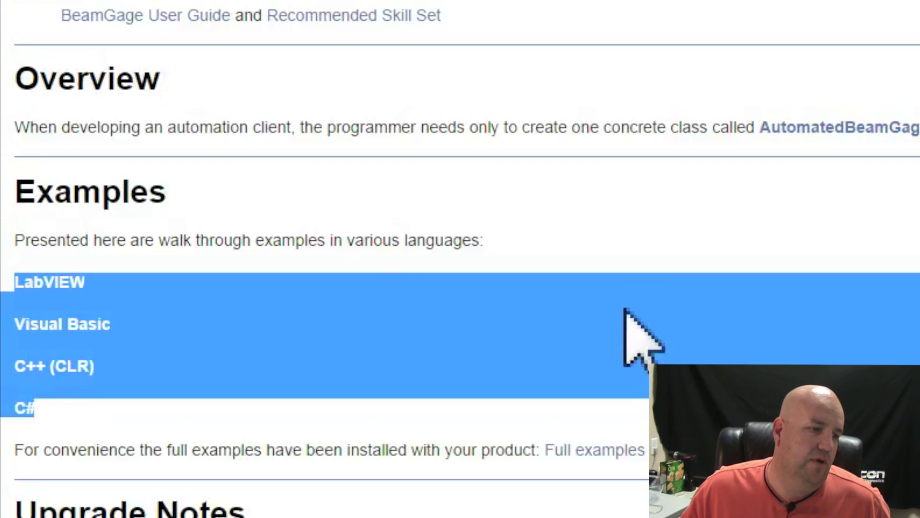
left_click(115, 283)
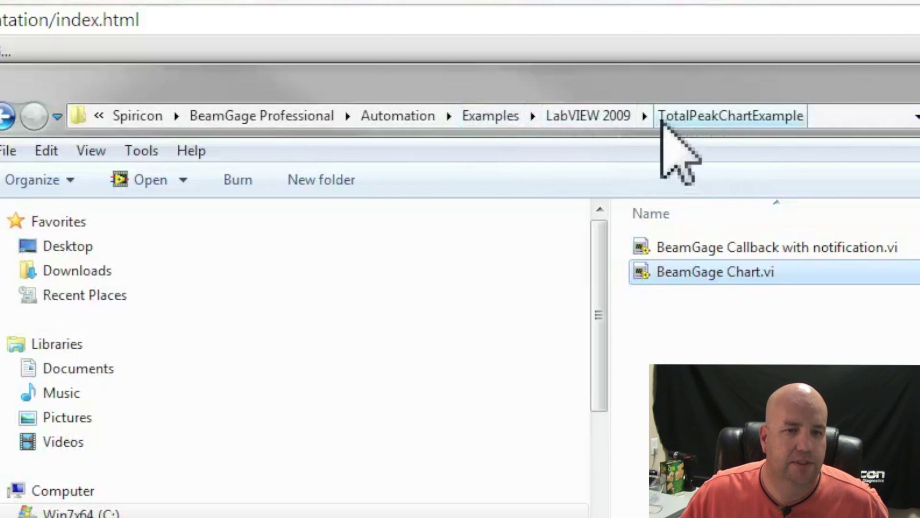
left_click(821, 121)
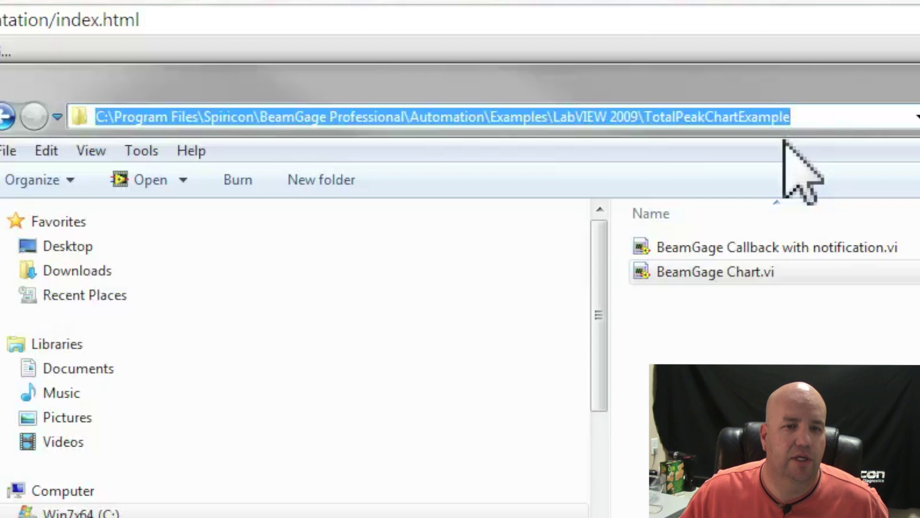
left_click(774, 248)
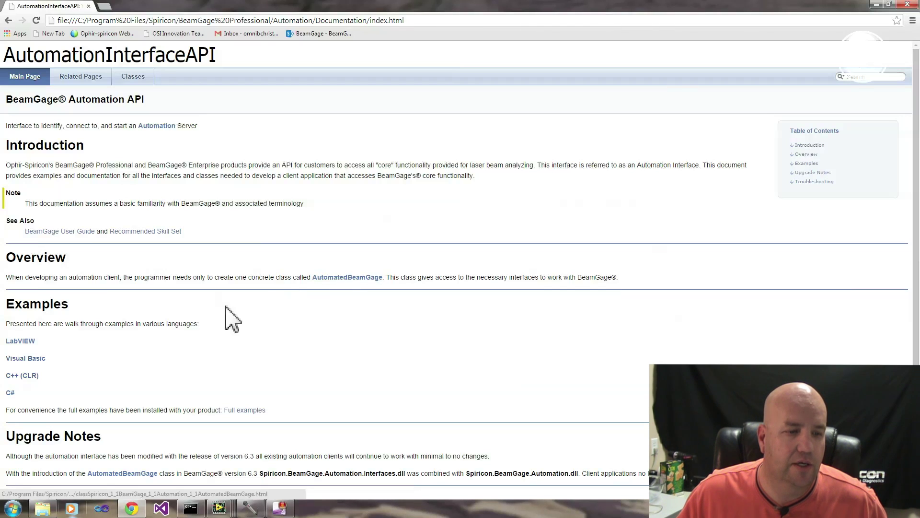
Step: Open the LabVIEW example page and highlight its Starting and Shutting down and Controlling BeamGage Interfaces headings
left_click(28, 340)
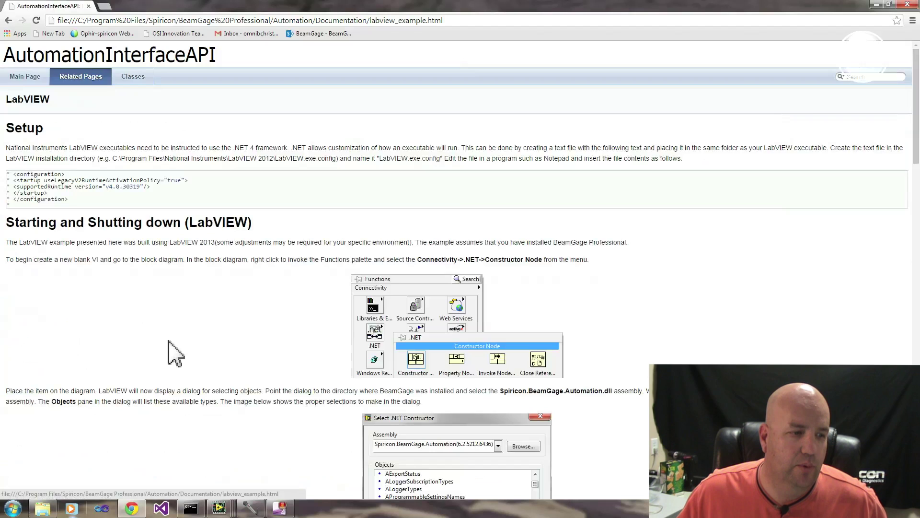
scroll(577, 201, "down", 2)
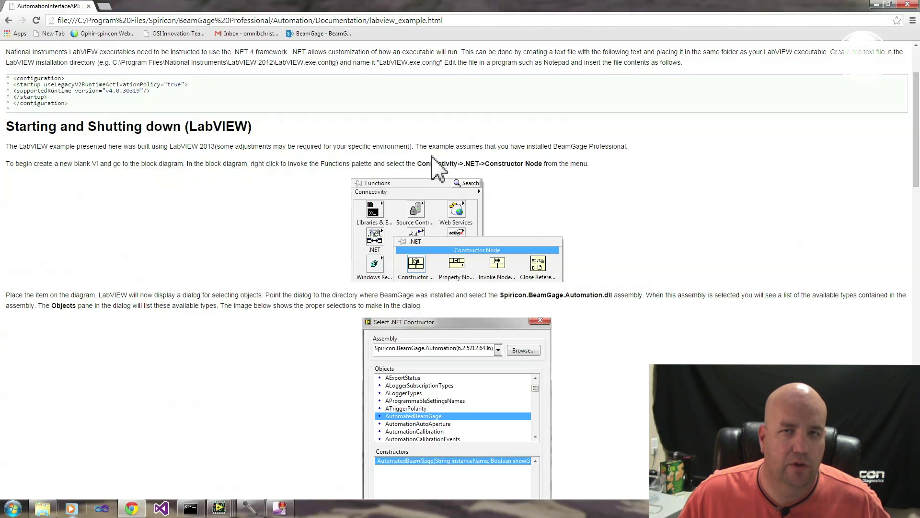
left_click_drag(276, 129, 4, 132)
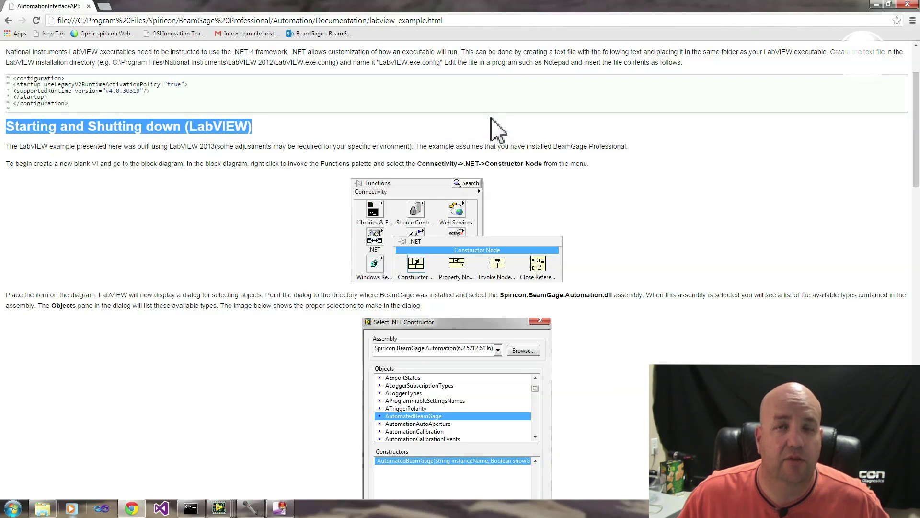
scroll(497, 130, "down", 10)
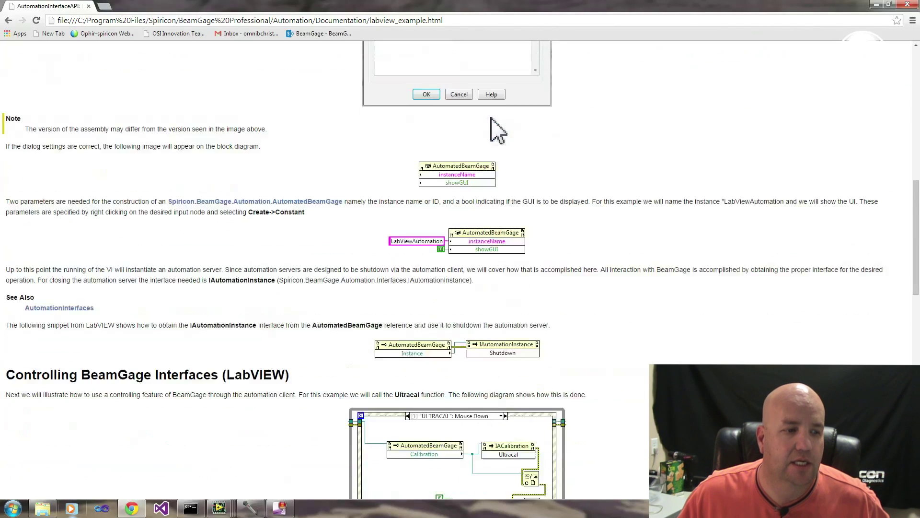
scroll(497, 129, "down", 1)
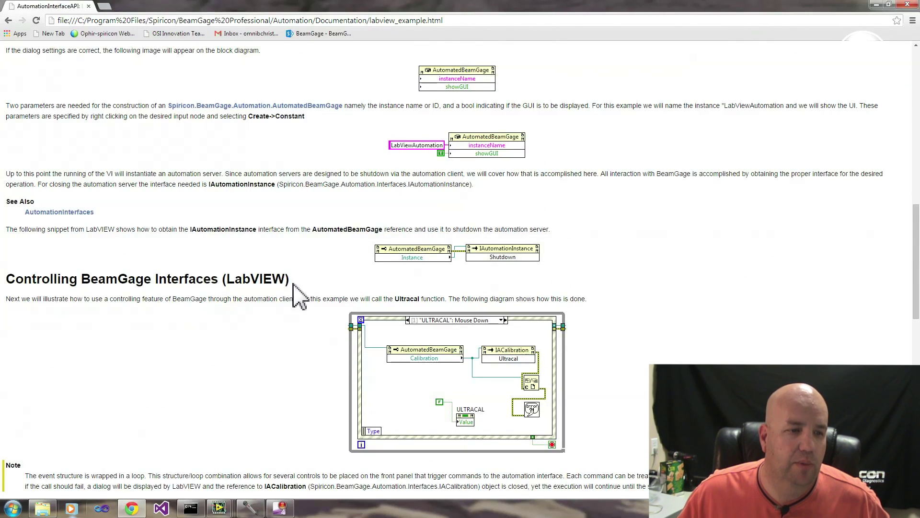
left_click_drag(291, 278, 4, 279)
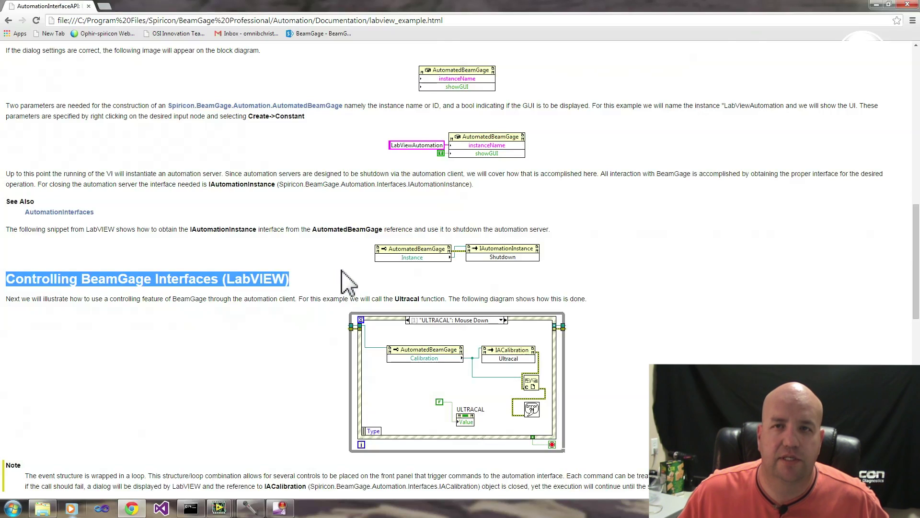
left_click(339, 287)
Step: Highlight the Registering for an event and Extracting Data from BeamGage (LabVIEW) headings
scroll(339, 287, "down", 5)
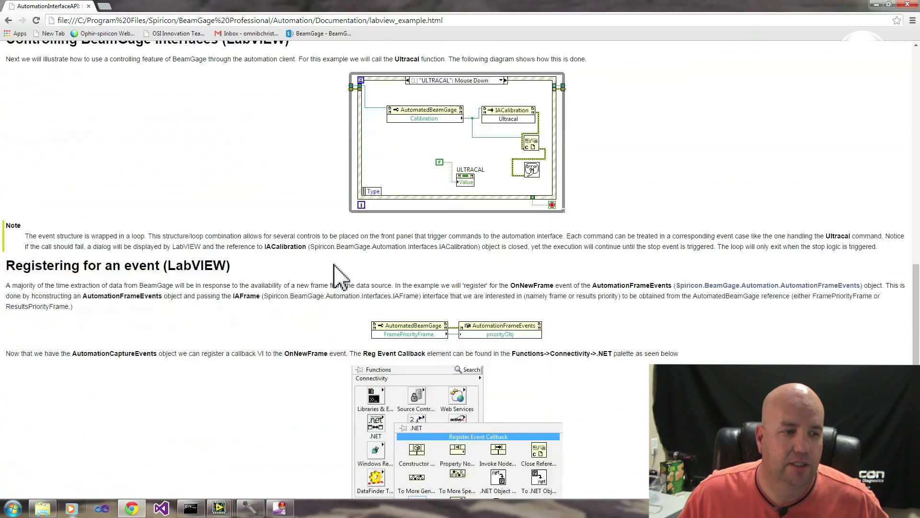
left_click_drag(239, 269, 5, 264)
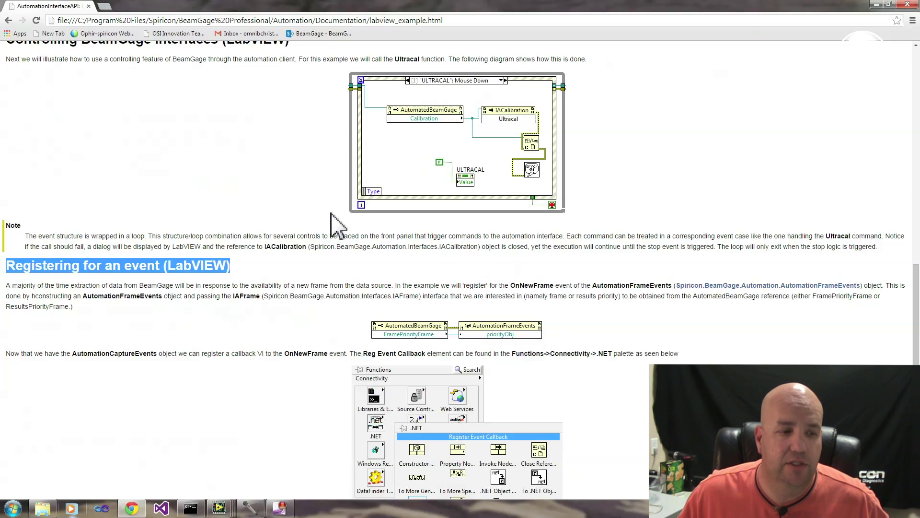
scroll(337, 225, "down", 1)
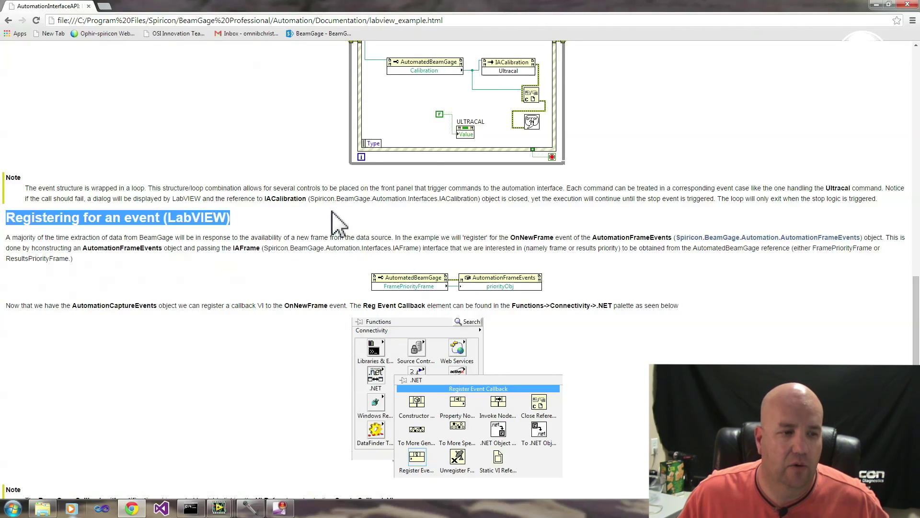
scroll(337, 221, "down", 2)
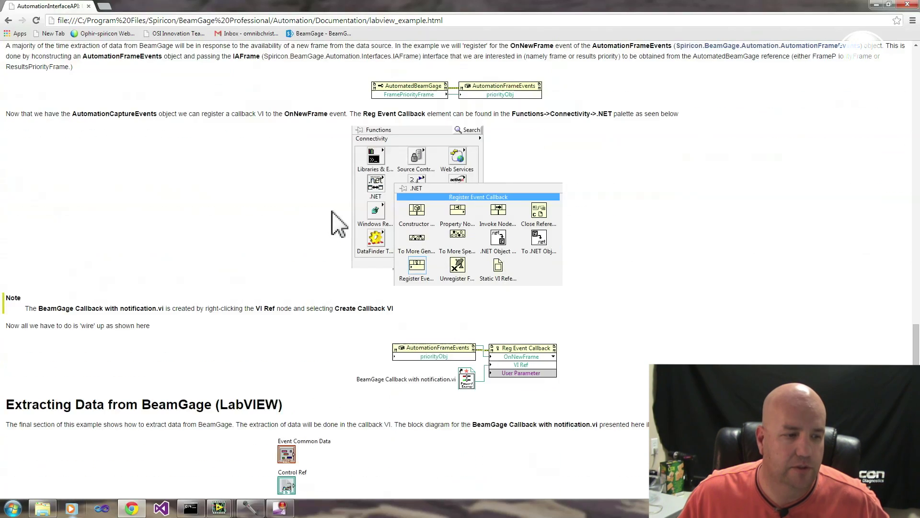
left_click_drag(285, 406, 4, 409)
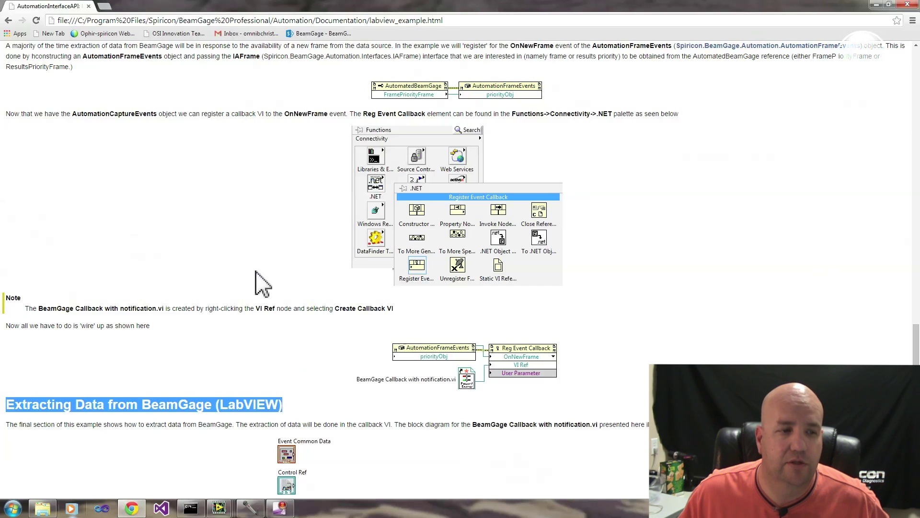
scroll(263, 284, "up", 15)
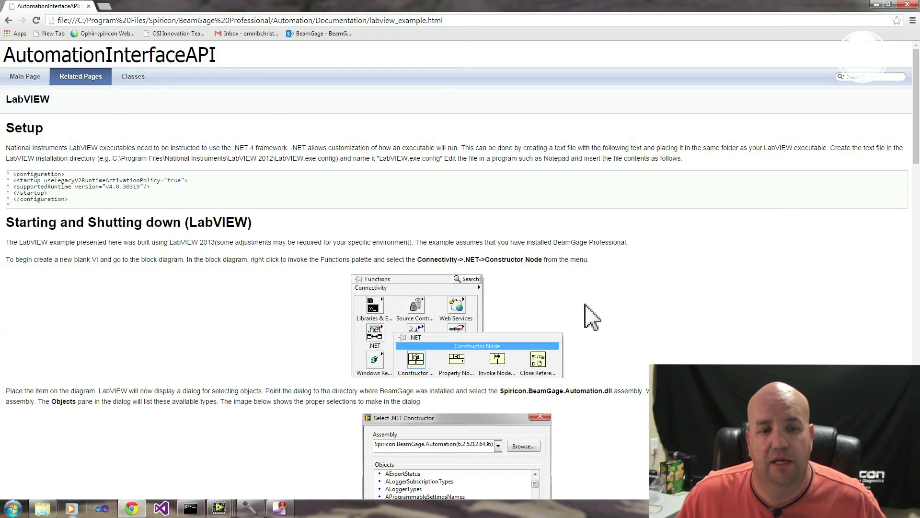
Step: Scroll labview_example.html past the .NET Constructor dialog image to Controlling BeamGage Interfaces
scroll(593, 317, "down", 1)
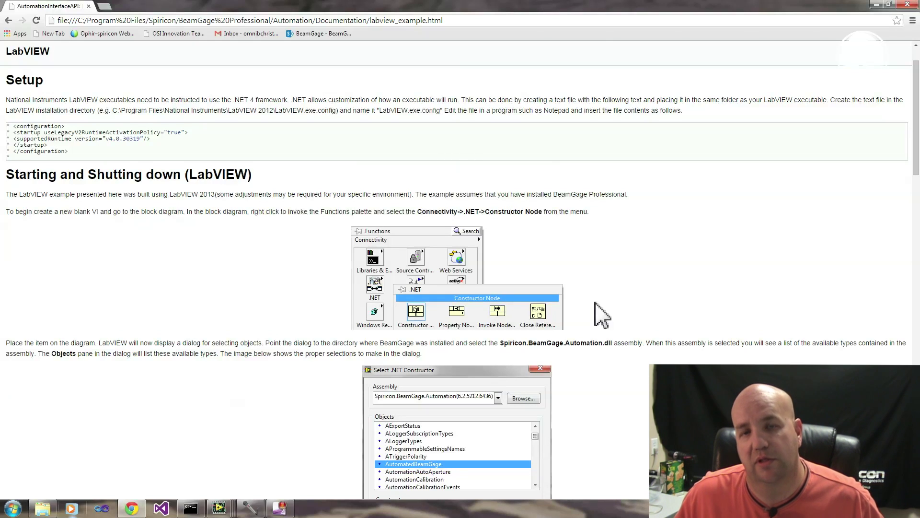
scroll(599, 301, "down", 9)
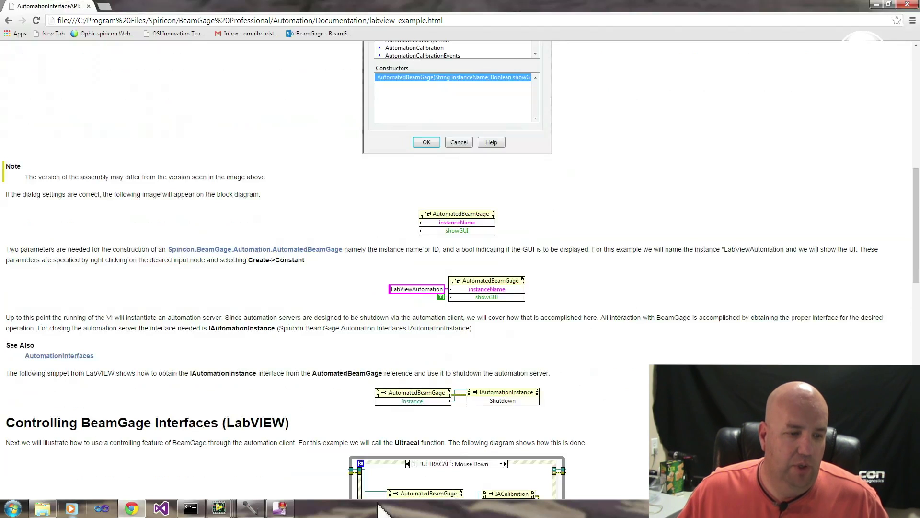
scroll(635, 329, "down", 1)
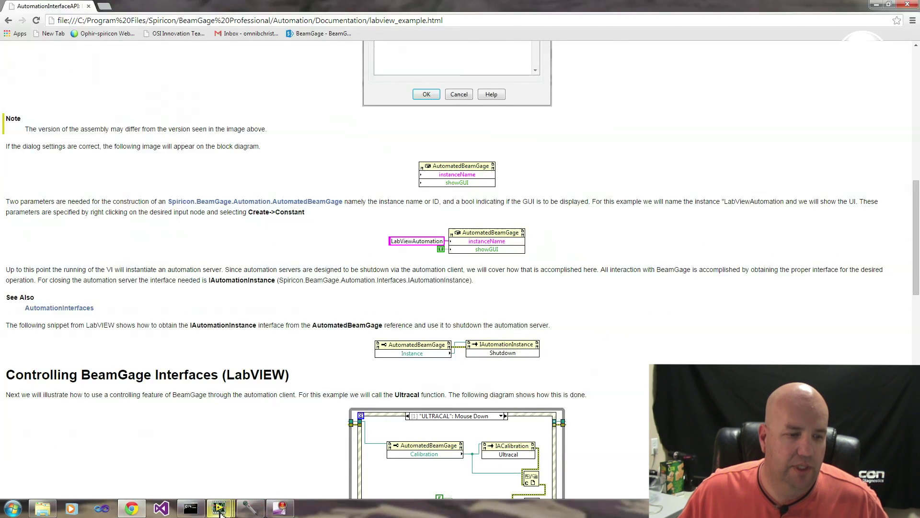
Step: On the BeamGage Chart.vi block diagram, select the AutomatedBeamGage constructor nodes and the FramePriorityFrame node
mouse_move(219, 511)
left_click(244, 478)
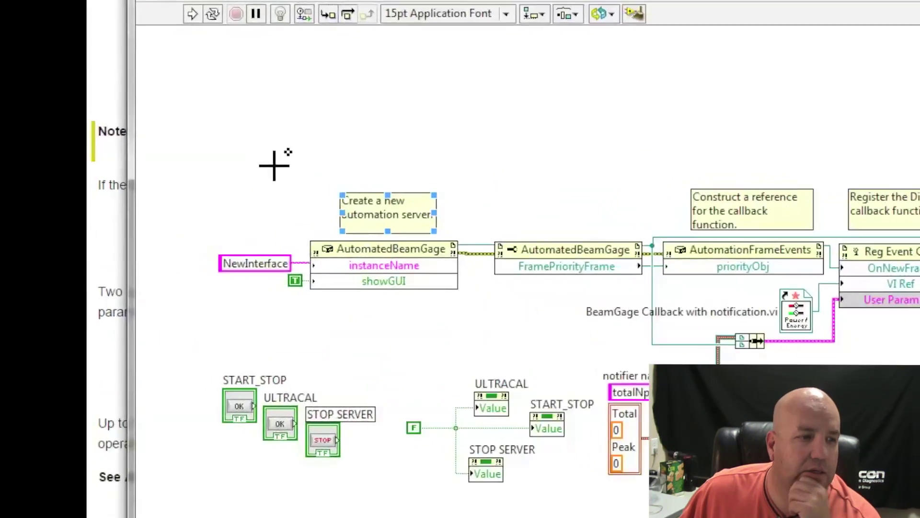
left_click_drag(193, 144, 496, 354)
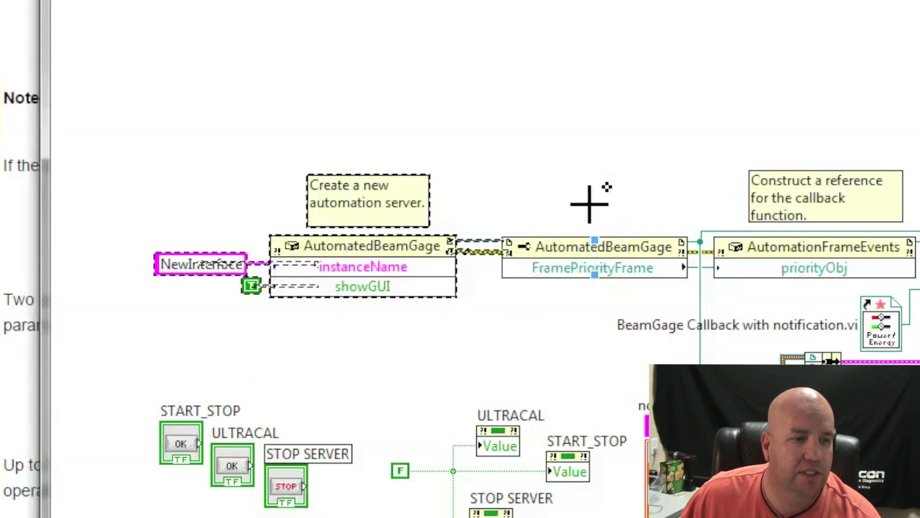
left_click(505, 251)
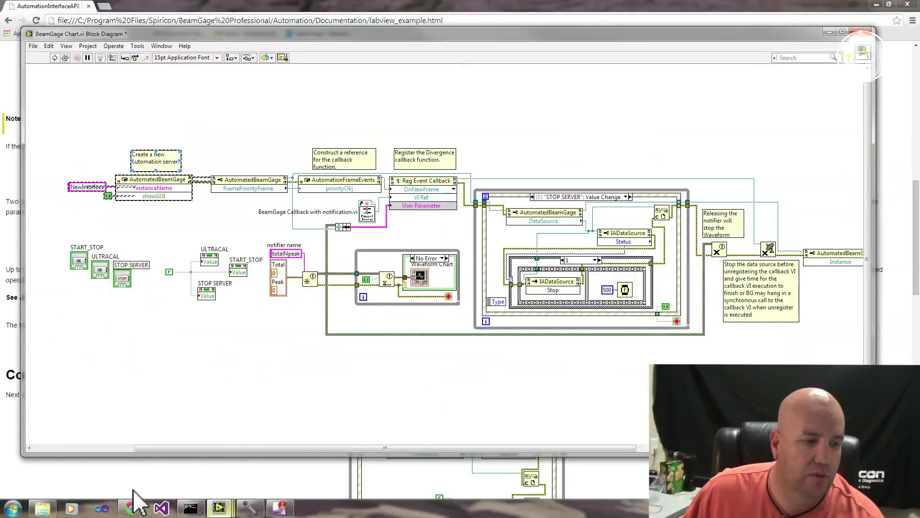
left_click(594, 479)
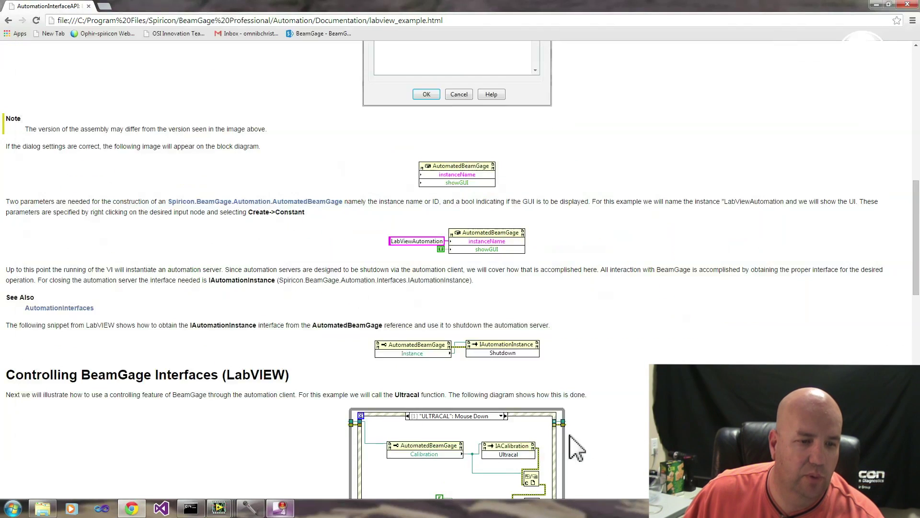
Step: Open the AutomatedBeamGage class reference and browse properties like Instance, SaveLoadSetup, DataSource and FramePriorityFrame
left_click(306, 202)
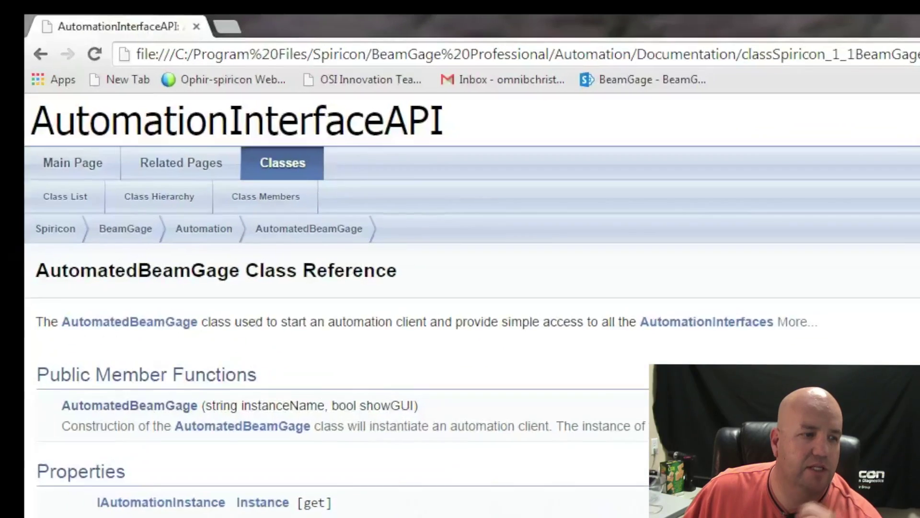
scroll(335, 288, "down", 8)
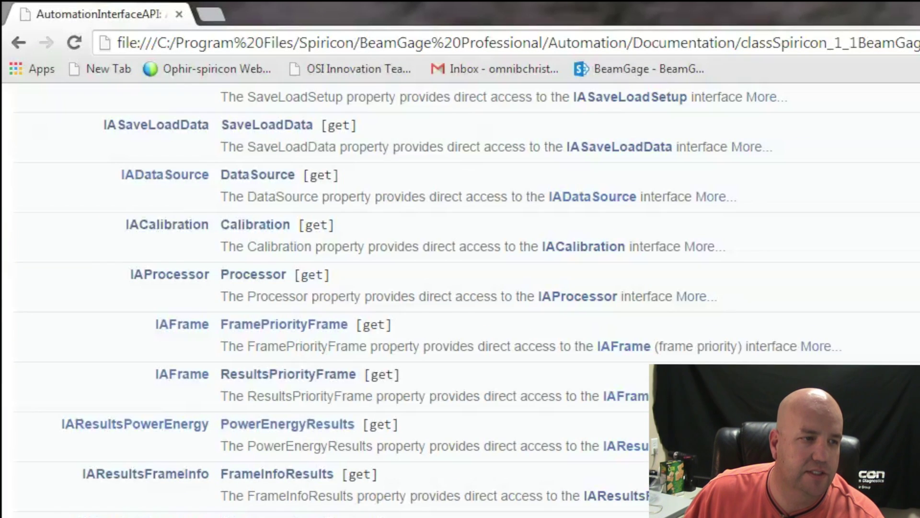
scroll(335, 294, "up", 3)
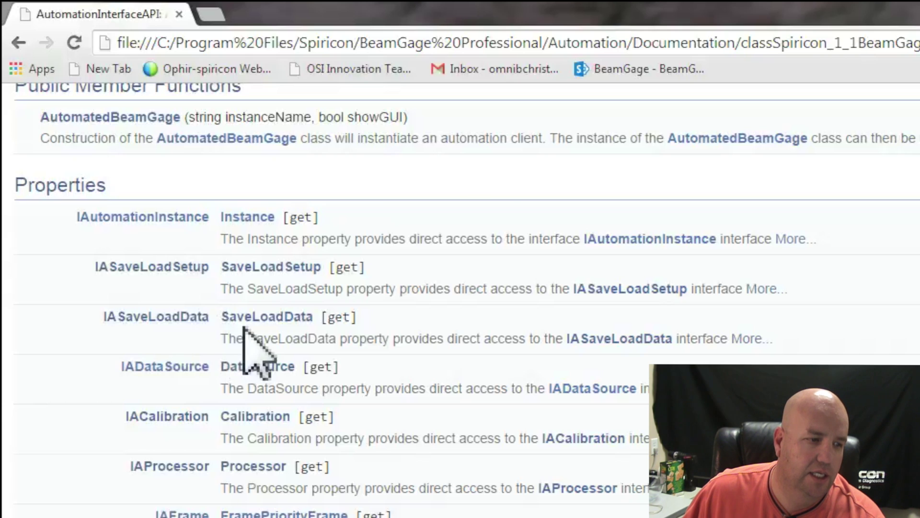
scroll(254, 328, "down", 2)
scroll(267, 334, "down", 2)
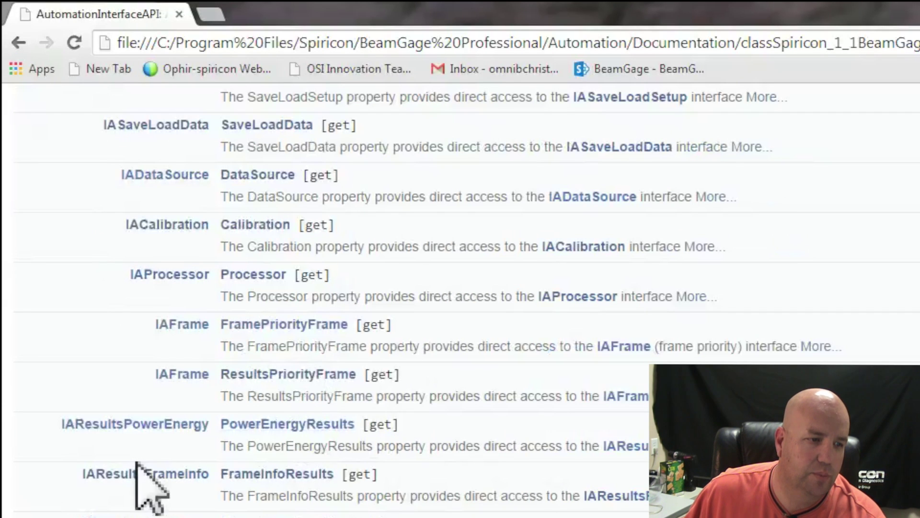
scroll(336, 288, "up", 6)
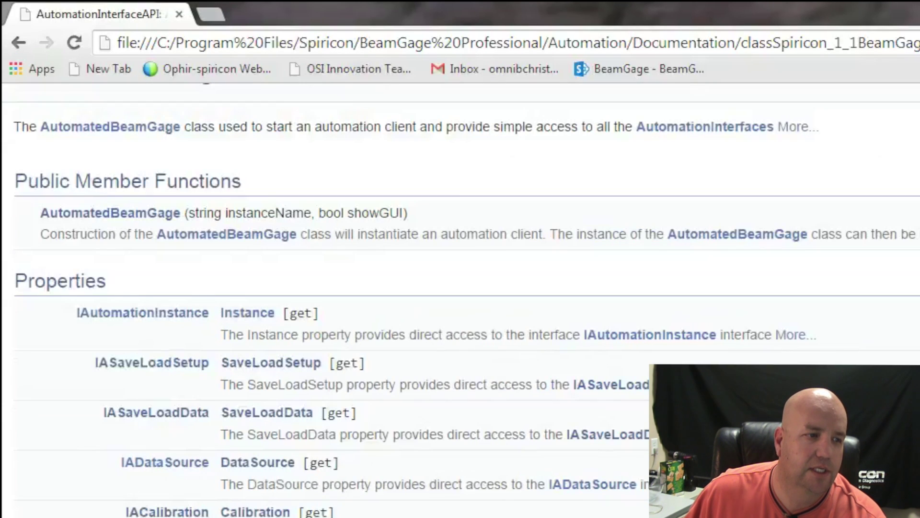
left_click(170, 319)
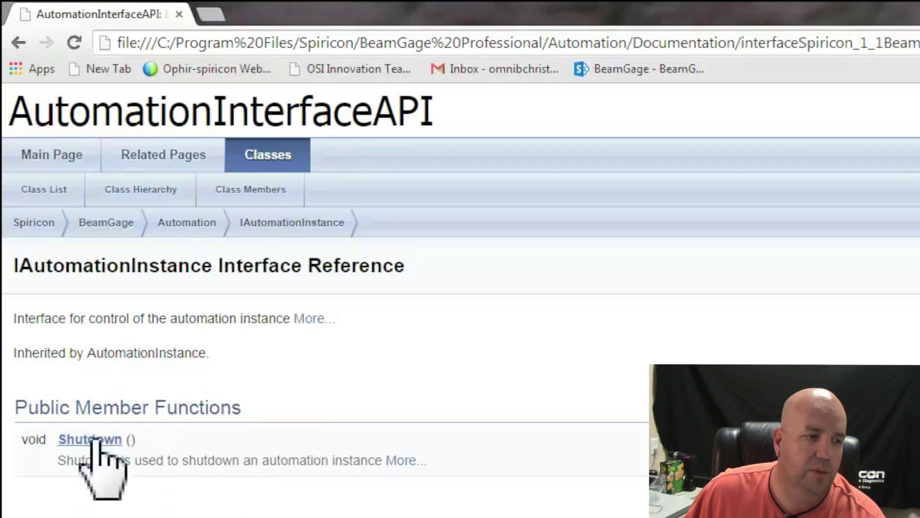
left_click(18, 42)
left_click(189, 364)
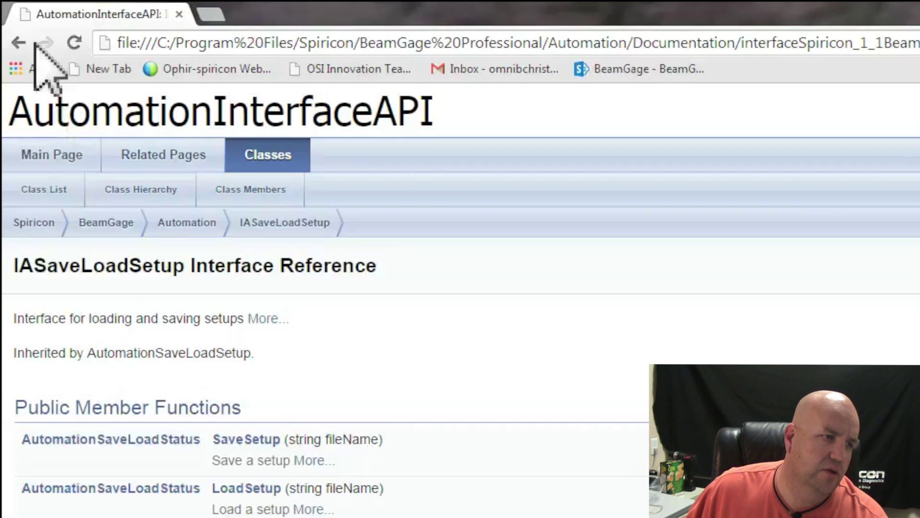
left_click(19, 43)
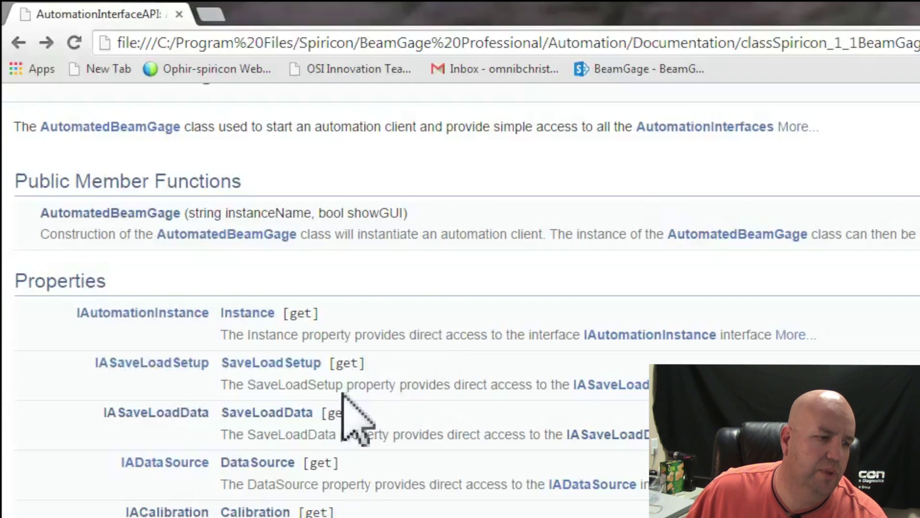
scroll(380, 508, "down", 5)
scroll(380, 297, "down", 4)
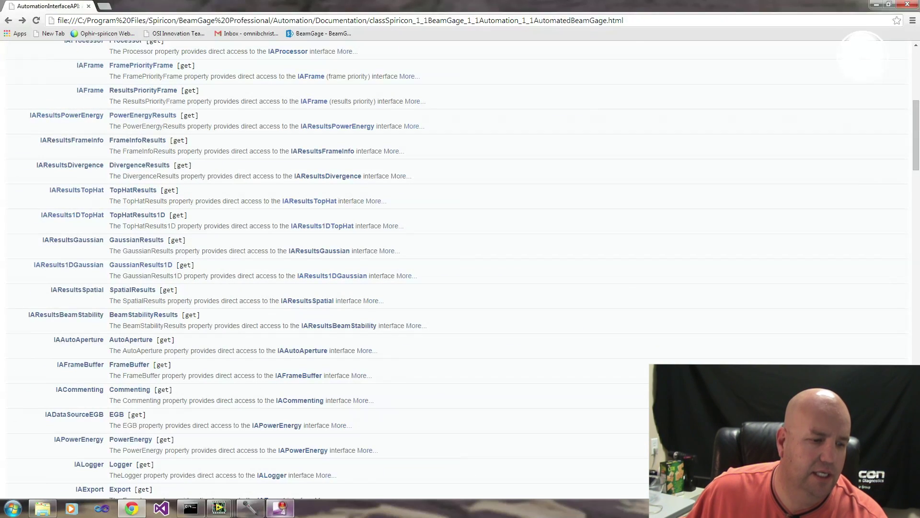
mouse_move(228, 512)
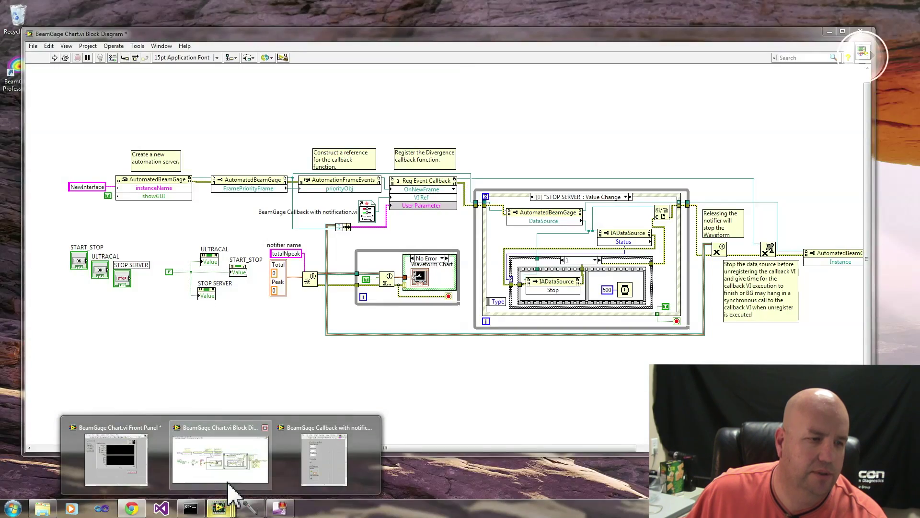
left_click(227, 481)
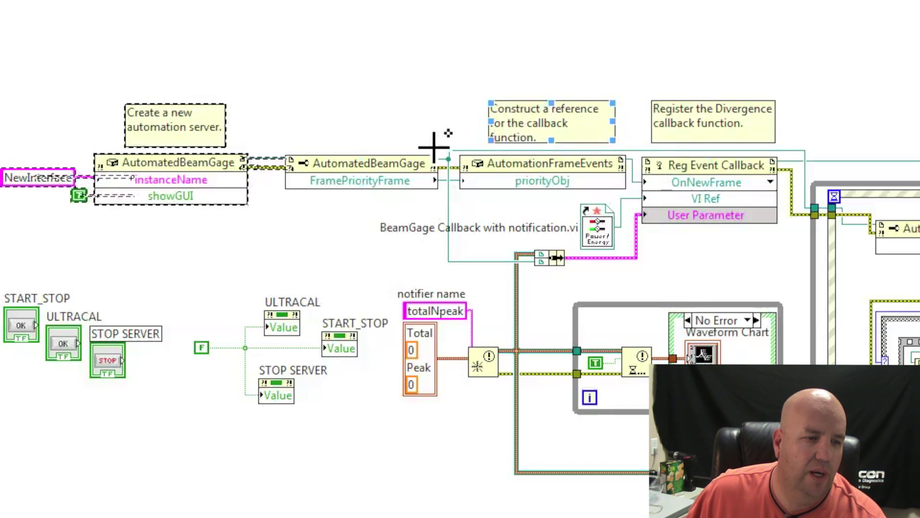
left_click(641, 216)
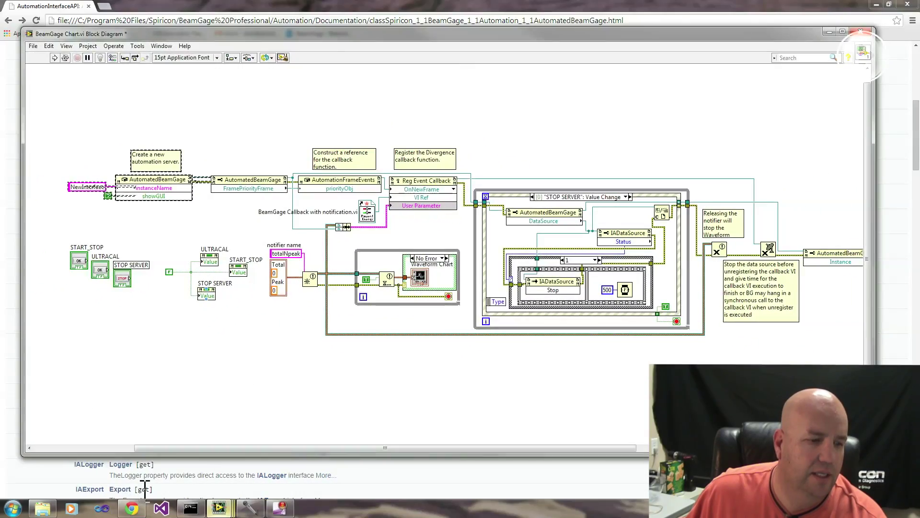
left_click(246, 487)
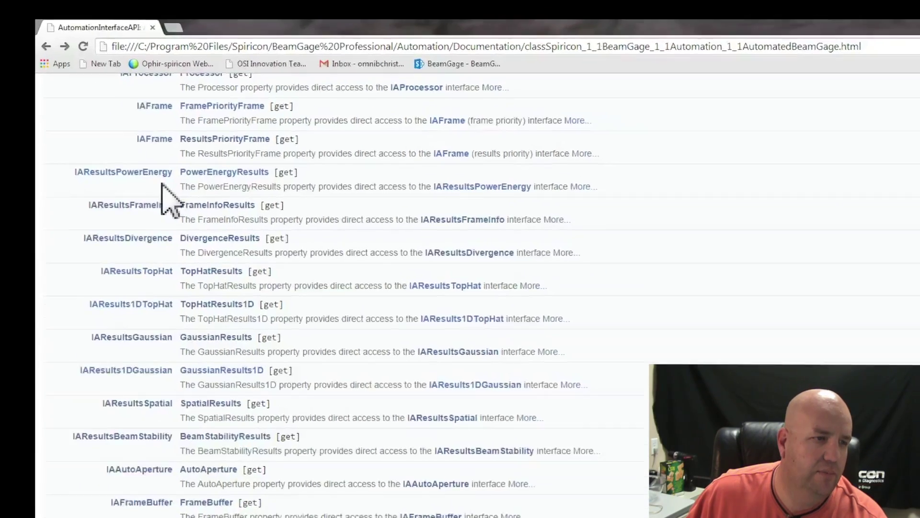
Step: Follow FramePriorityFrame to the IAFrame reference's FrameData, Width and Height properties, then return to the block diagram
left_click(230, 106)
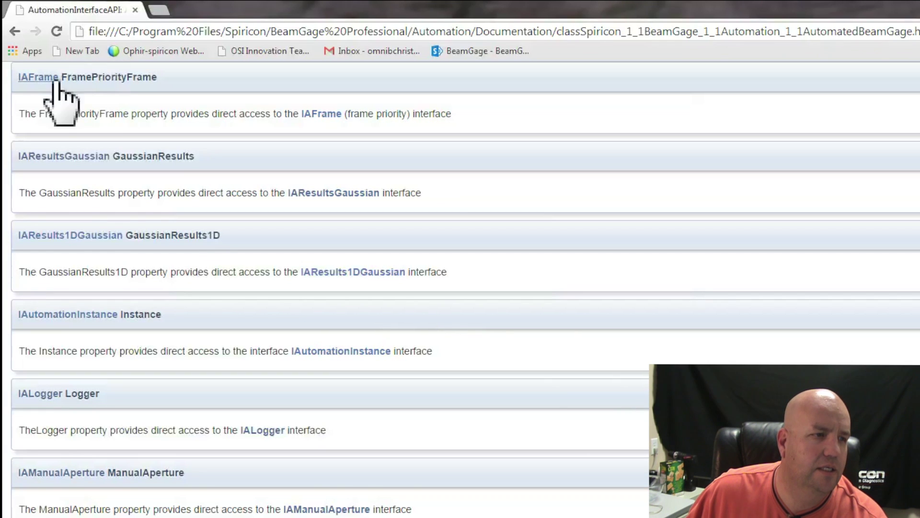
left_click(38, 78)
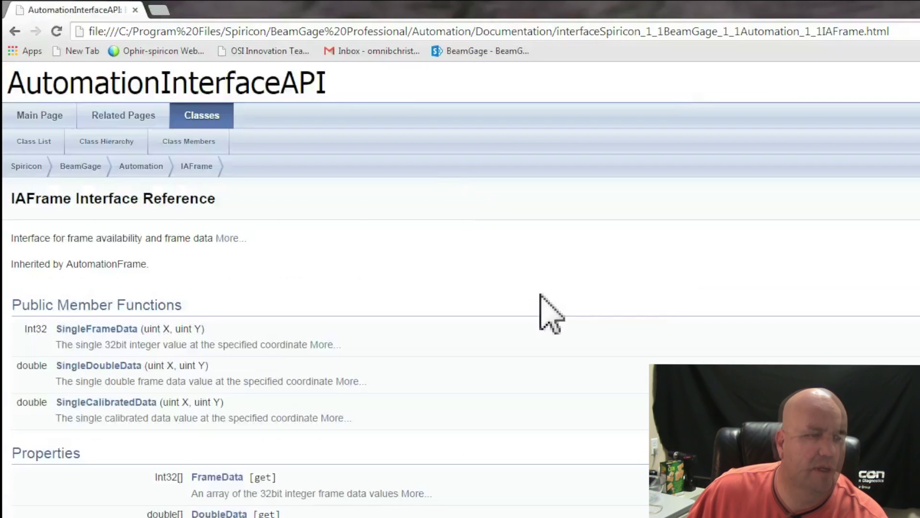
scroll(544, 307, "down", 3)
scroll(543, 299, "down", 3)
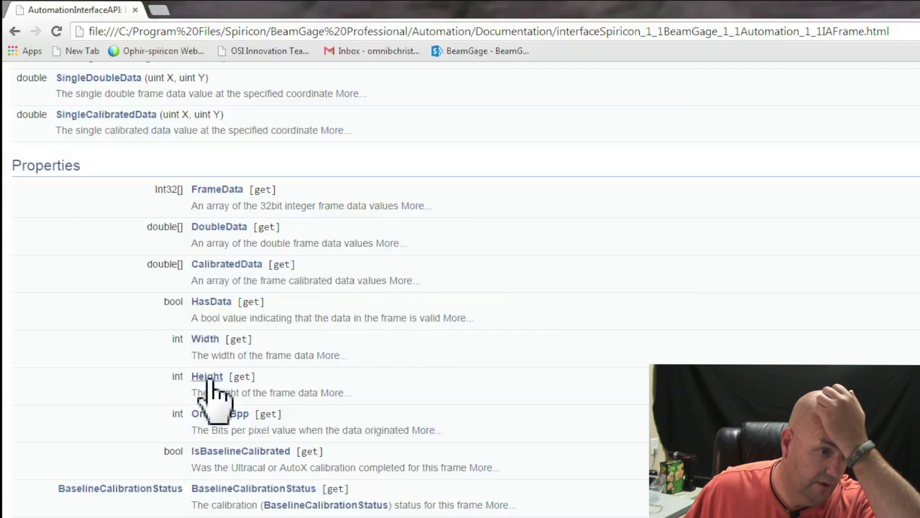
mouse_move(218, 511)
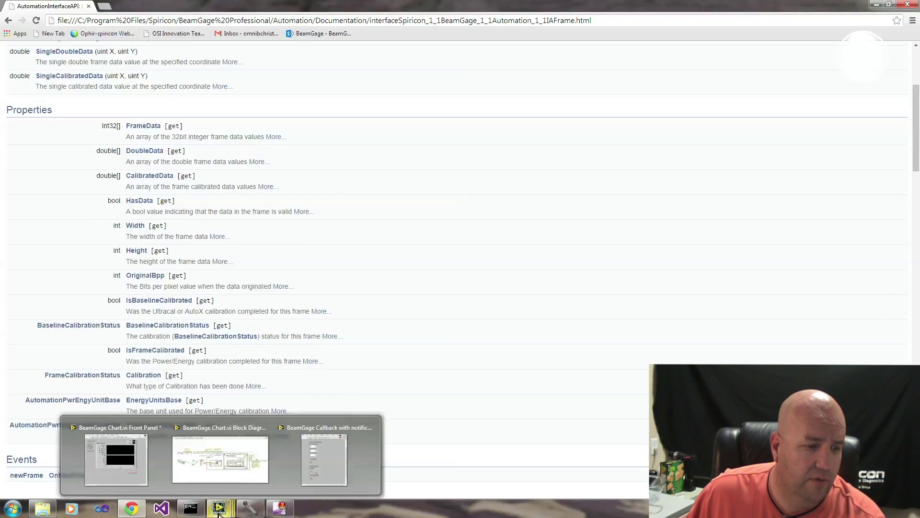
left_click(220, 459)
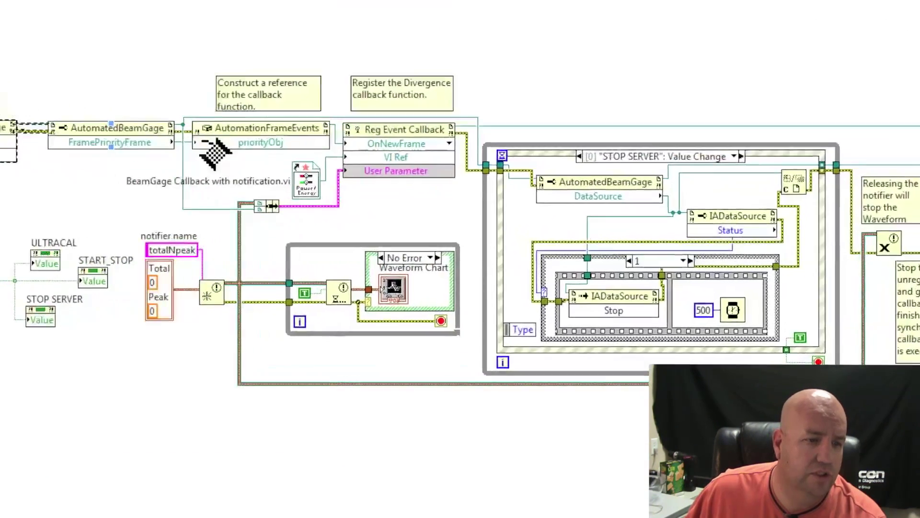
Step: Open the BeamGage Callback with notification subVI from Reg Event Callback and display its block diagram
left_click(316, 91)
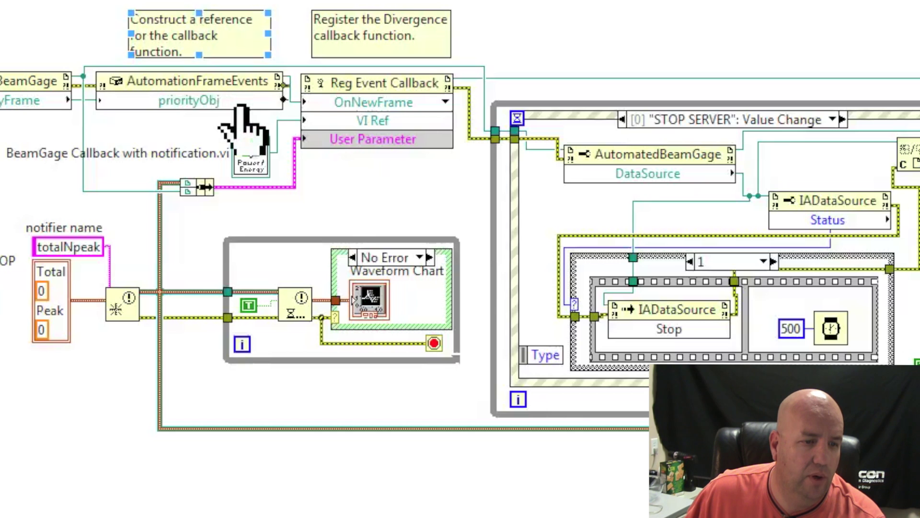
left_click(338, 98)
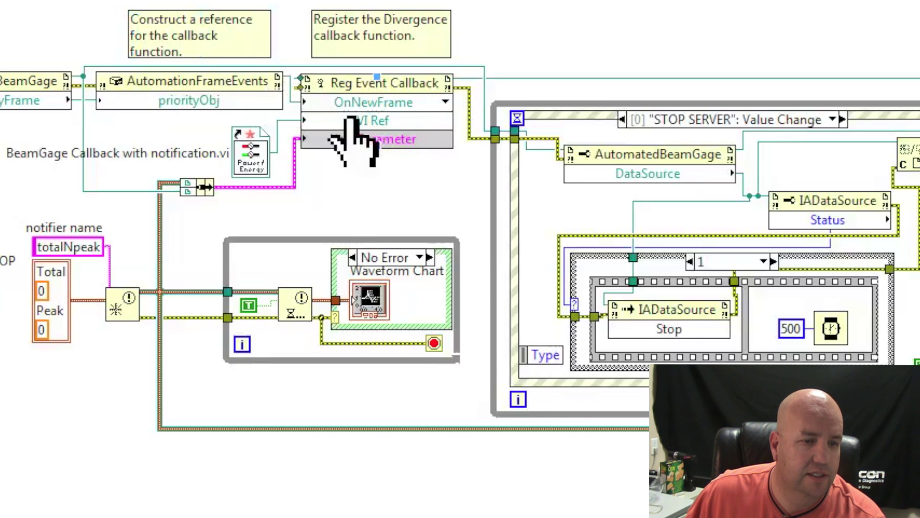
double_click(254, 165)
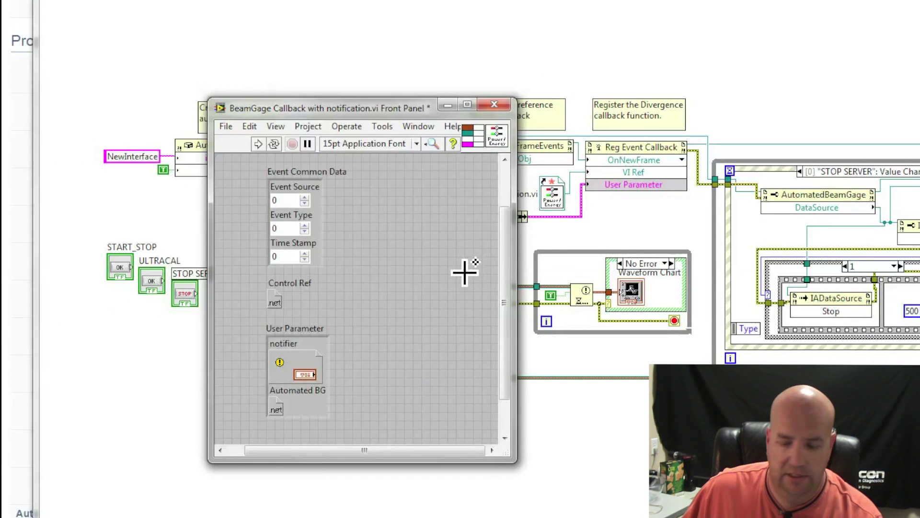
key("ctrl+e")
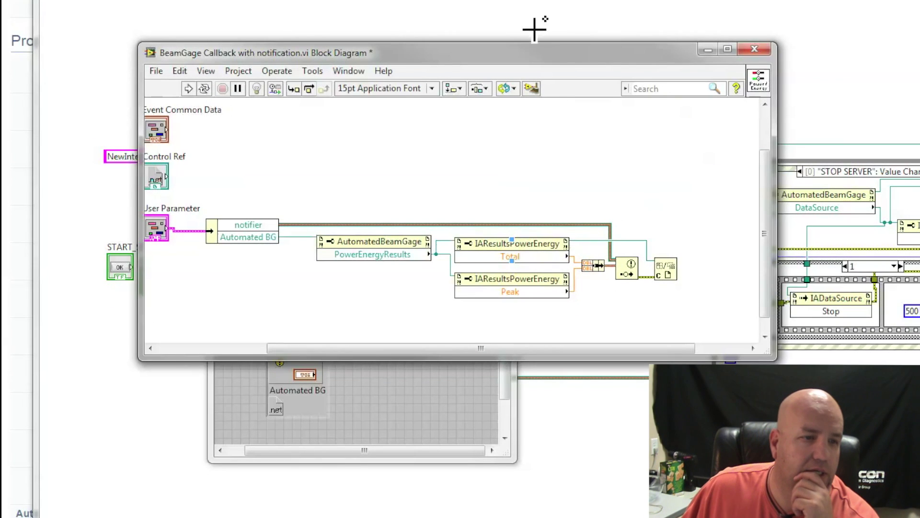
left_click_drag(547, 55, 645, 11)
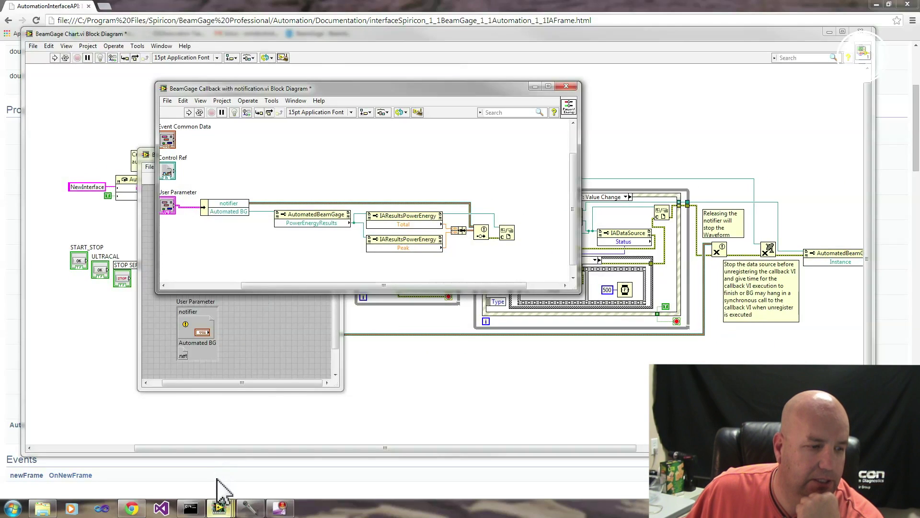
Step: Go from AutomatedBeamGage's PowerEnergyResults to the IAResultsPowerEnergy reference listing Total and Peak, then back to the callback diagram
left_click(217, 478)
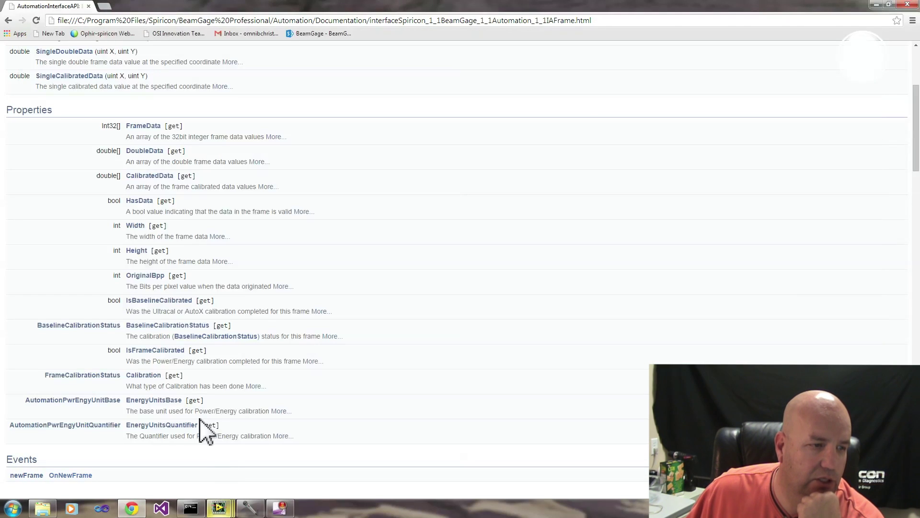
left_click(8, 20)
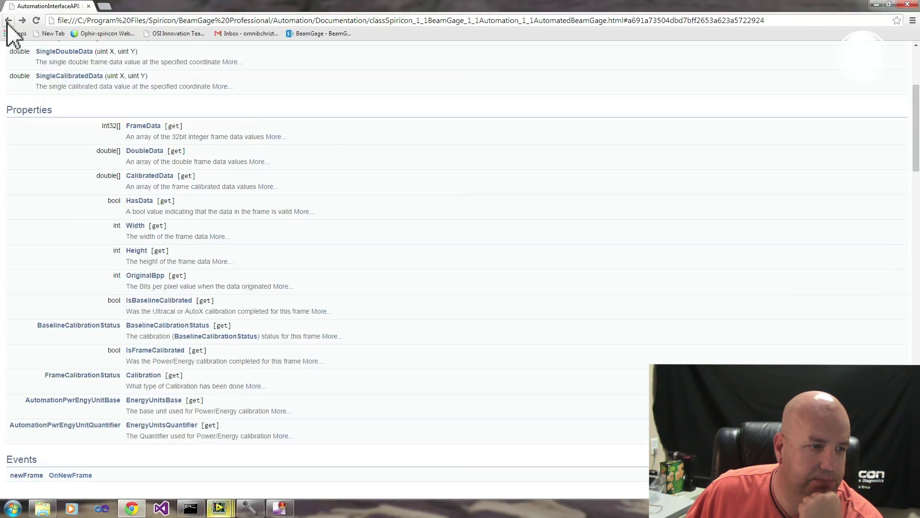
left_click(8, 20)
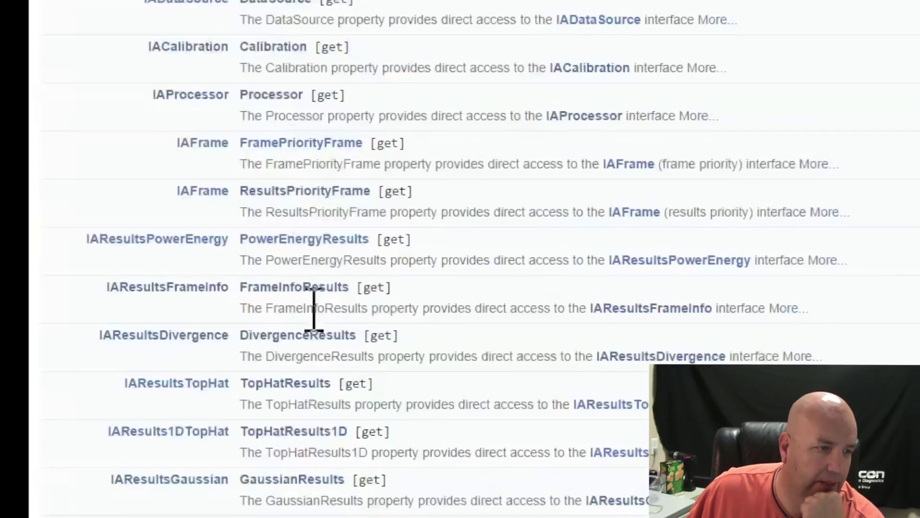
left_click(243, 237)
left_click(8, 20)
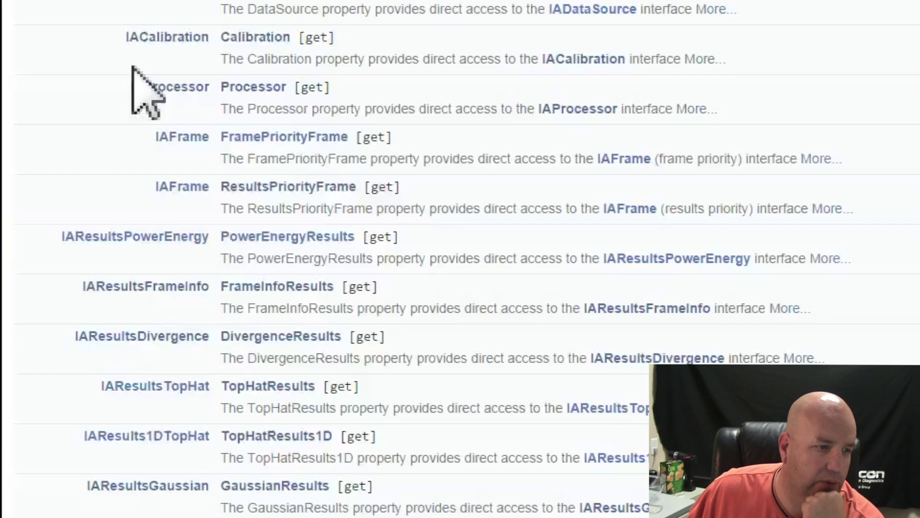
left_click(181, 240)
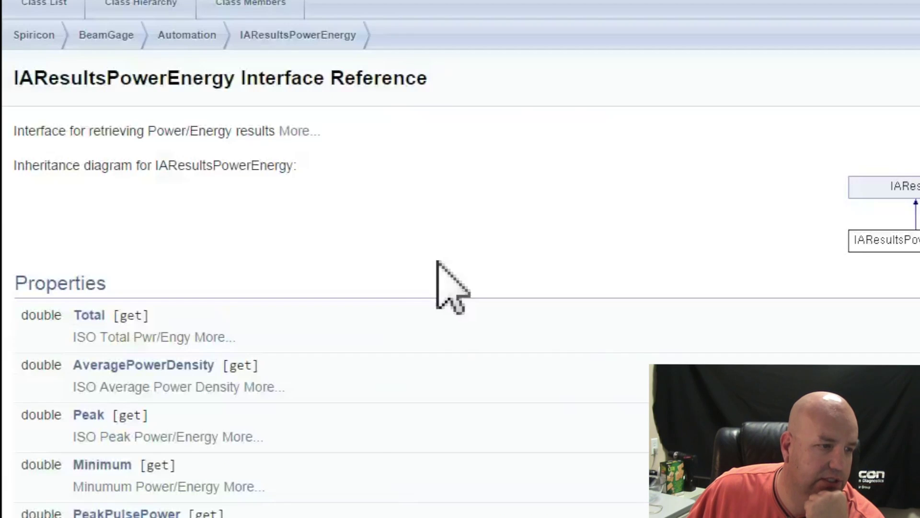
scroll(372, 424, "down", 2)
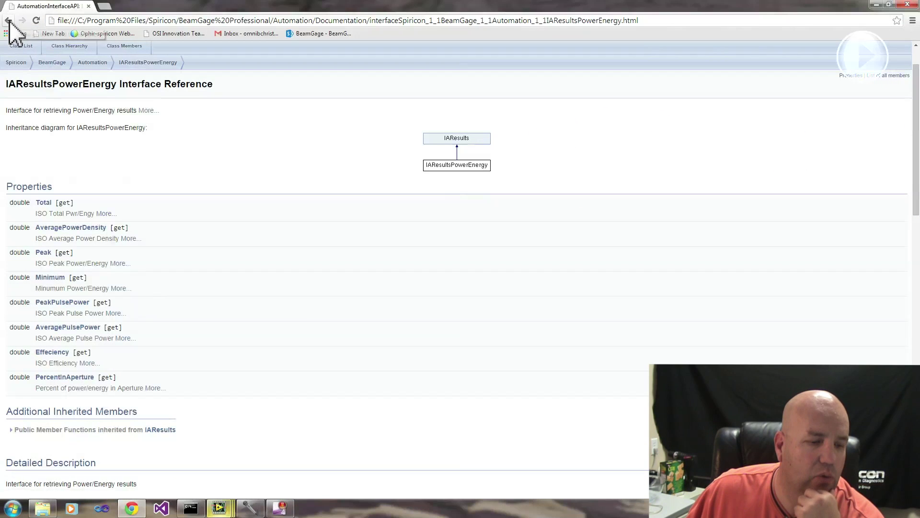
mouse_move(219, 508)
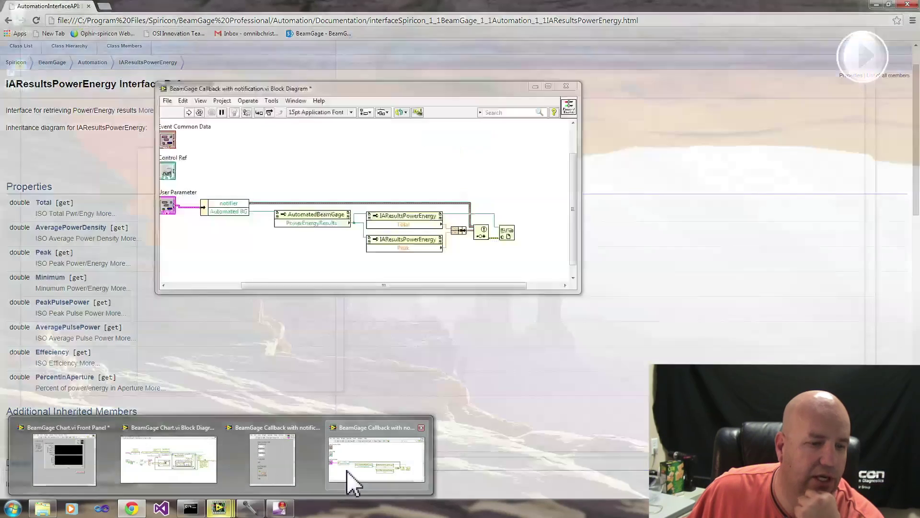
left_click(349, 479)
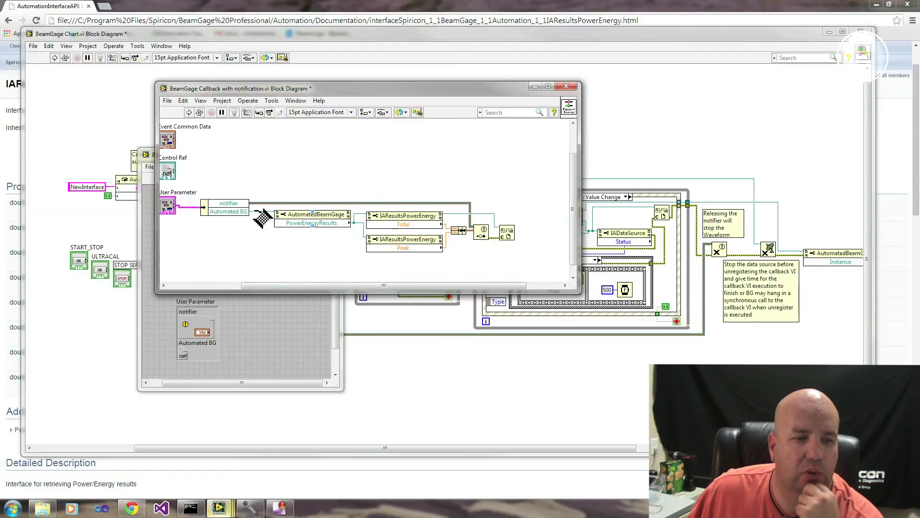
Step: Bring the BeamGage Chart.vi block diagram forward and switch to its front panel with the Total/Peak chart
left_click(653, 138)
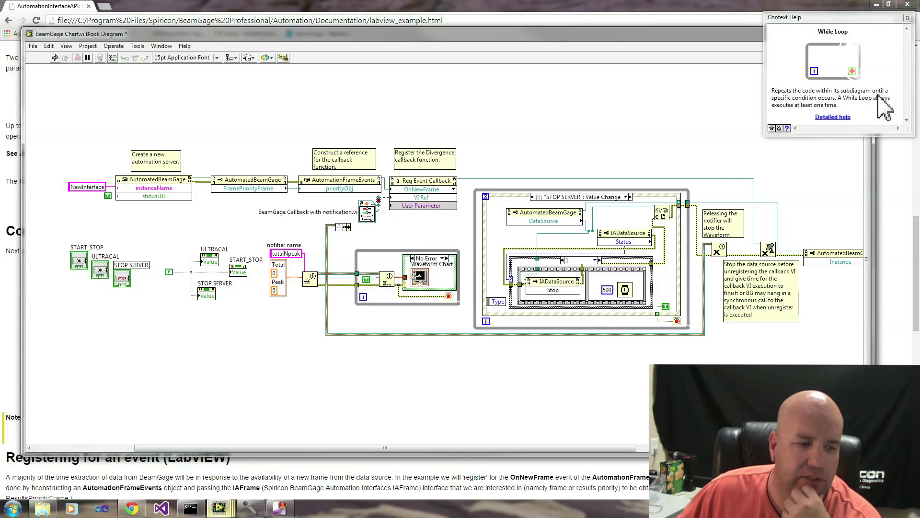
key("ctrl+e")
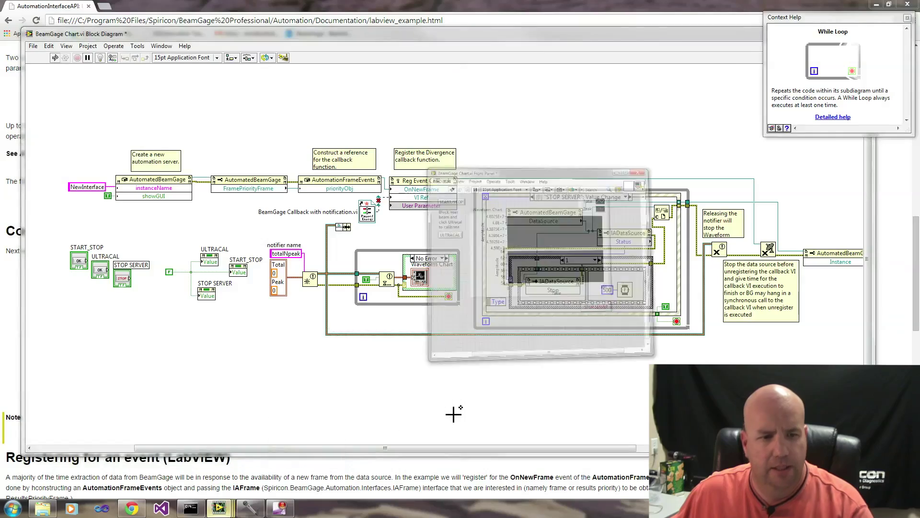
Step: Reposition the front panel and point out the START/STOP, ULTRACAL and STOP SERVER buttons
left_click_drag(689, 42, 586, 53)
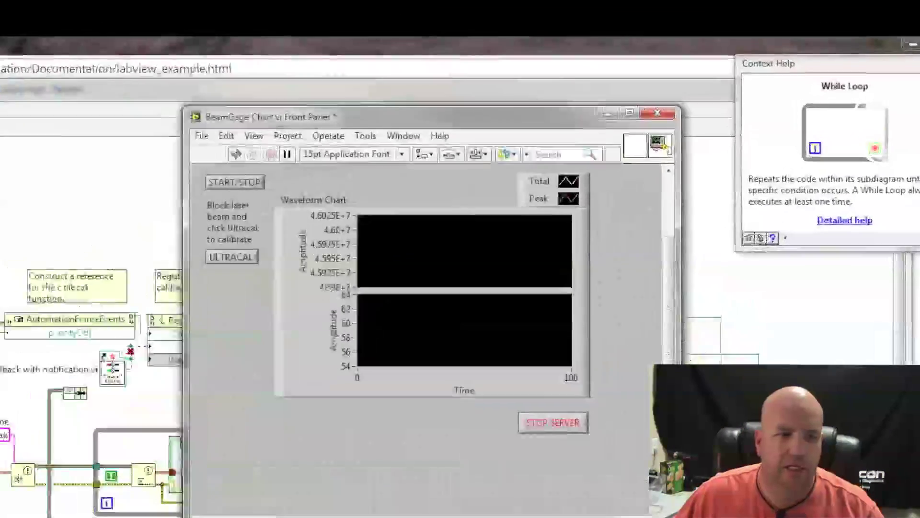
left_click(907, 18)
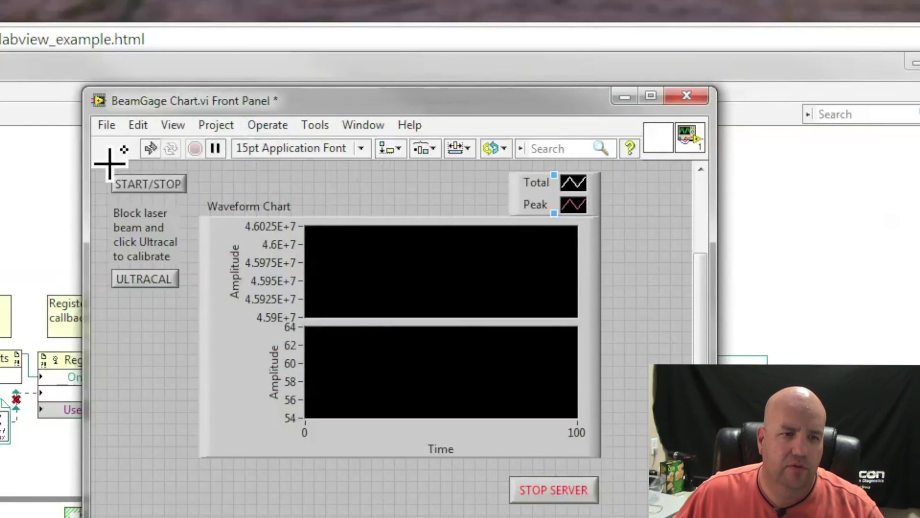
left_click_drag(100, 168, 225, 218)
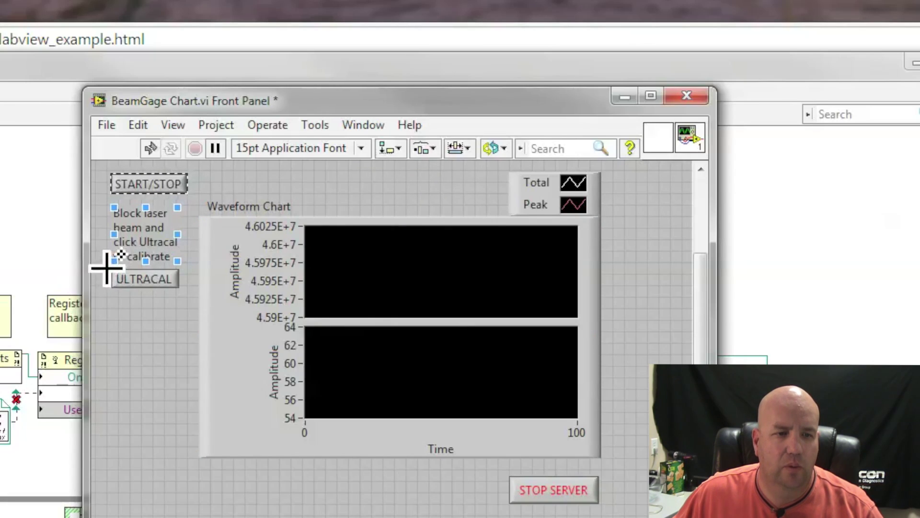
left_click_drag(107, 267, 188, 298)
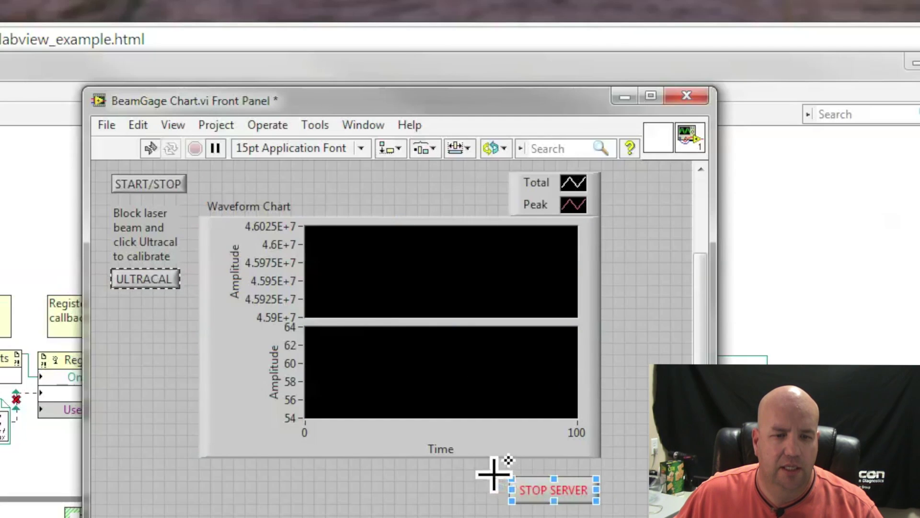
left_click_drag(493, 473, 629, 512)
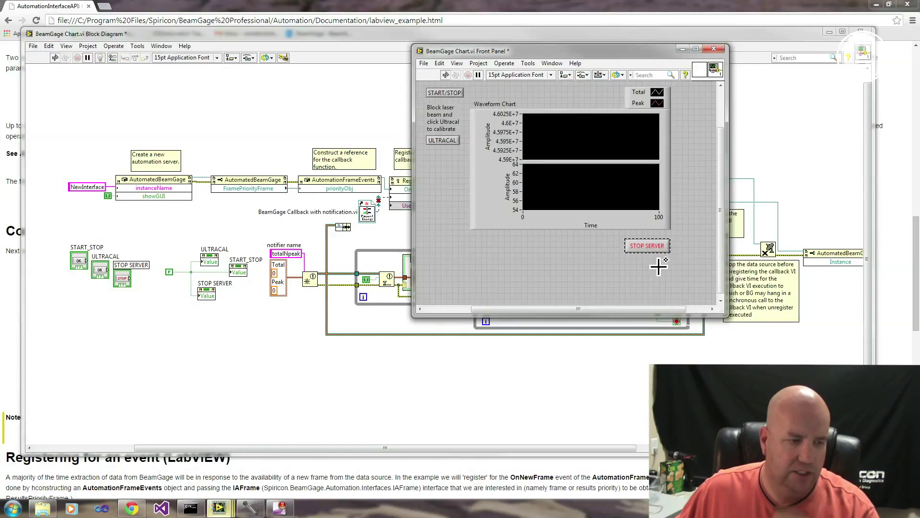
Step: Return to the LabVIEW example documentation, scrolled to the Setup and Starting and Shutting down sections
left_click(473, 468)
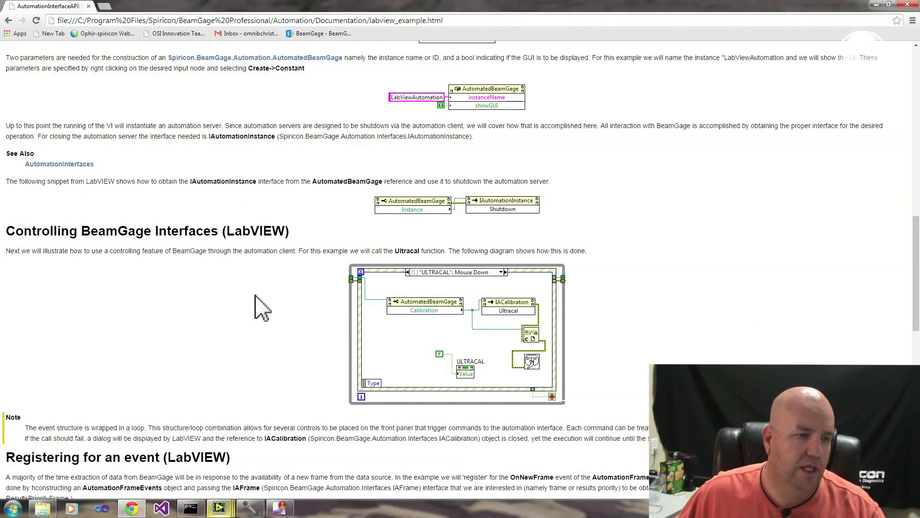
scroll(262, 307, "up", 15)
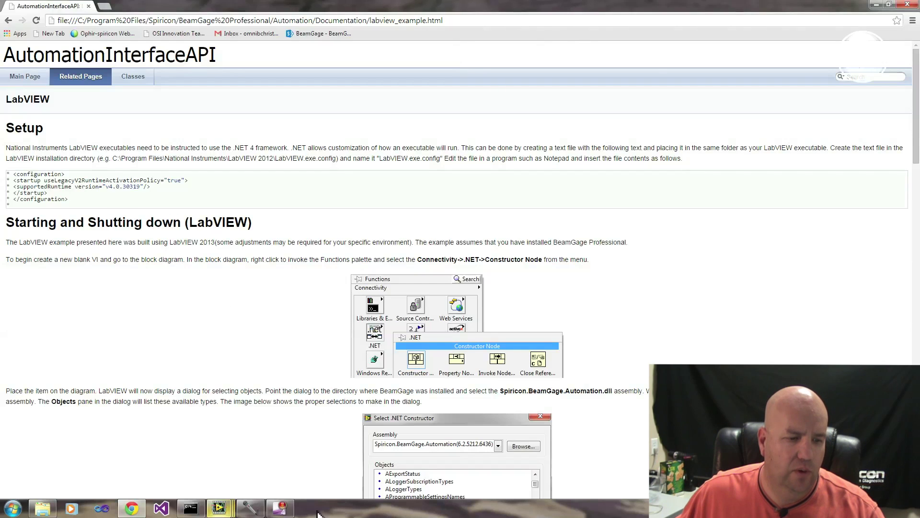
mouse_move(223, 512)
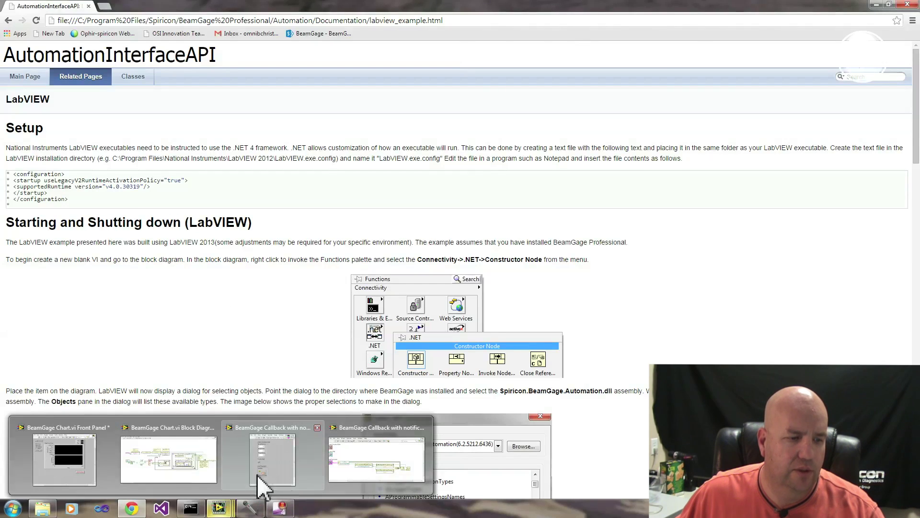
Step: Return to the BeamGage Chart.vi block diagram and highlight the STOP SERVER case's Instance and Shutdown nodes
left_click(180, 476)
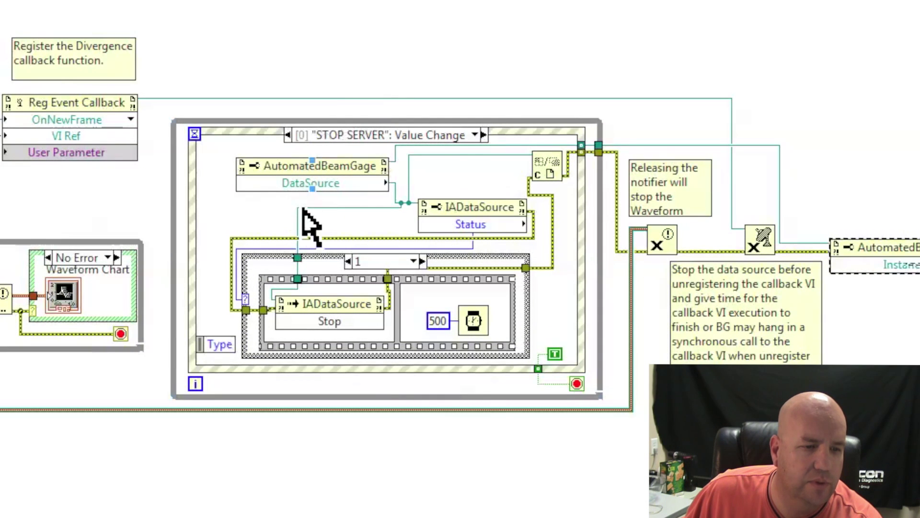
left_click(428, 137)
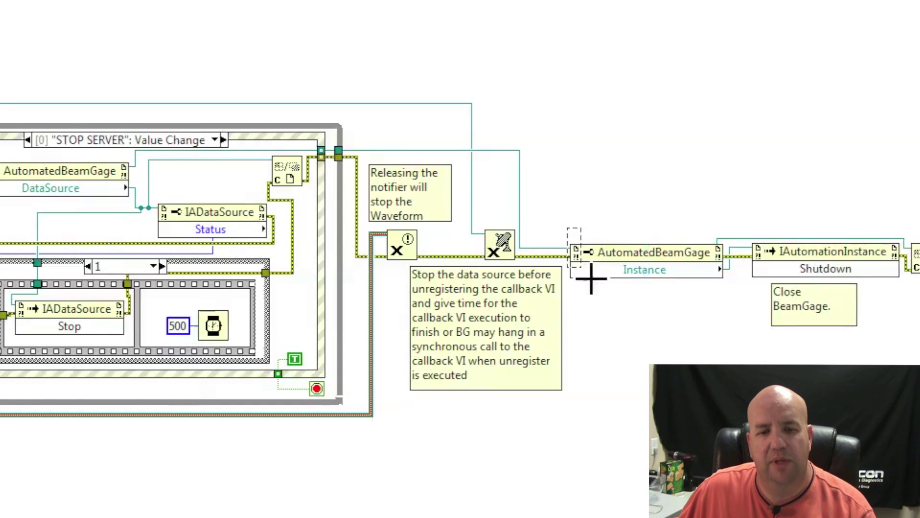
left_click_drag(591, 278, 739, 290)
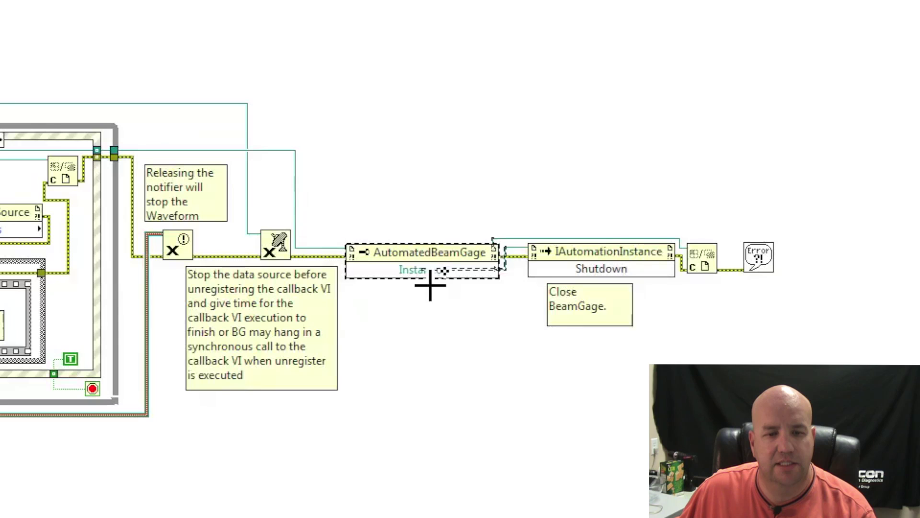
left_click_drag(507, 212, 780, 353)
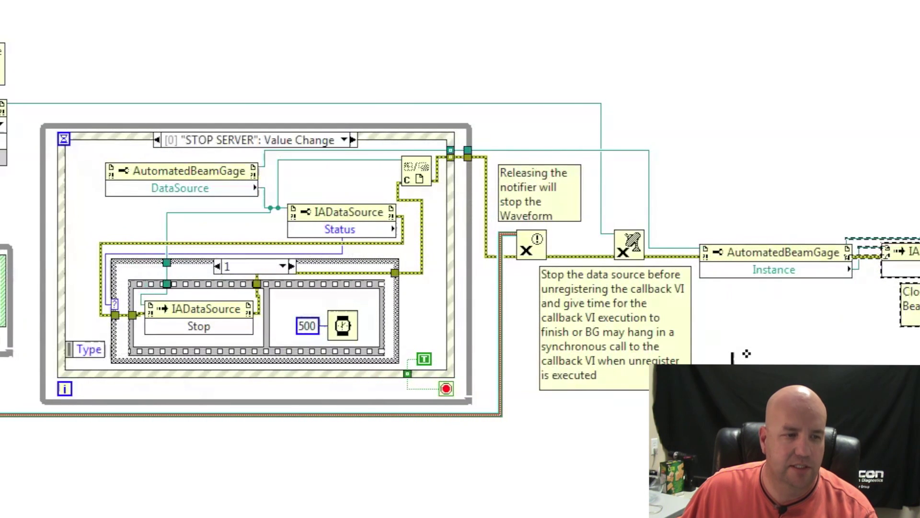
Step: Show the ULTRACAL Mouse Down event case and highlight the AutomatedBeamGage Calibration node feeding Ultracal
left_click(254, 146)
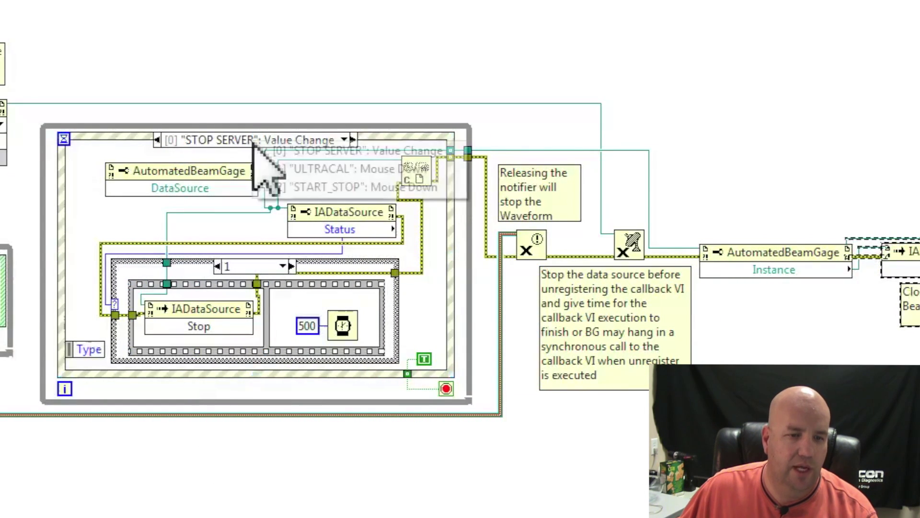
left_click(307, 168)
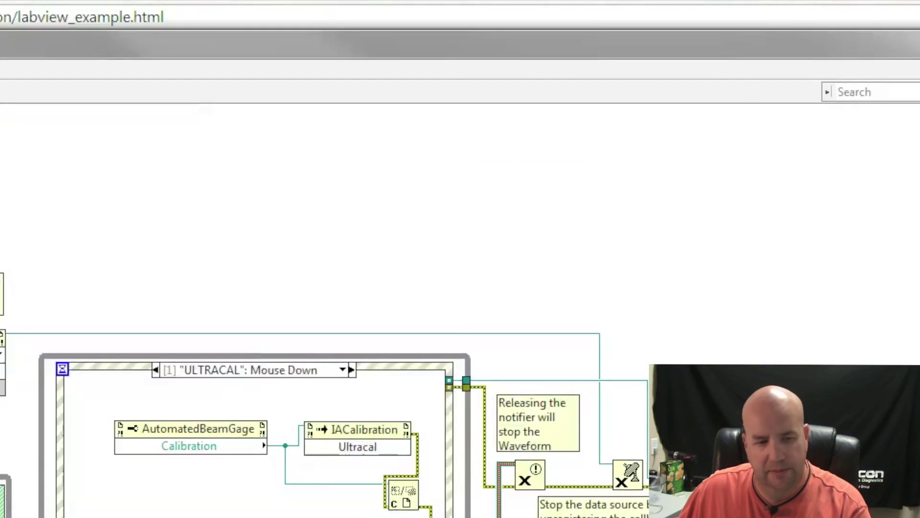
key("ctrl+e")
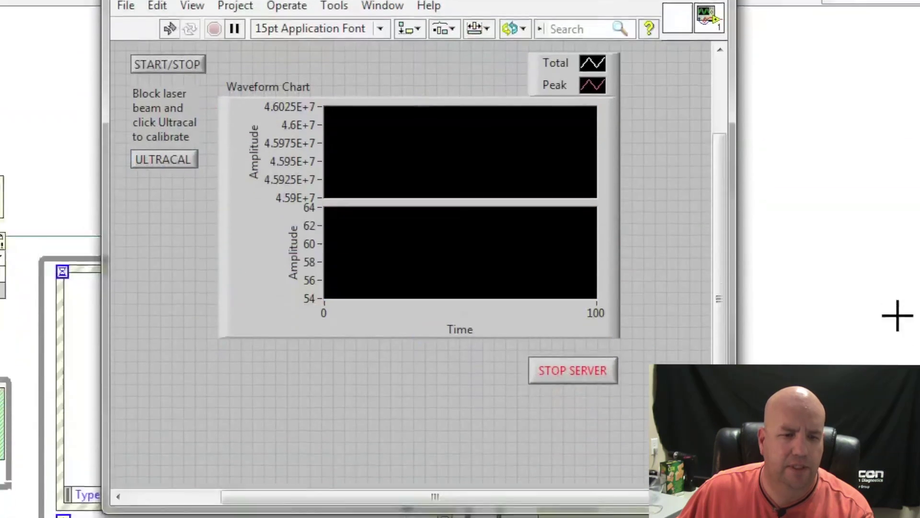
key("ctrl+e")
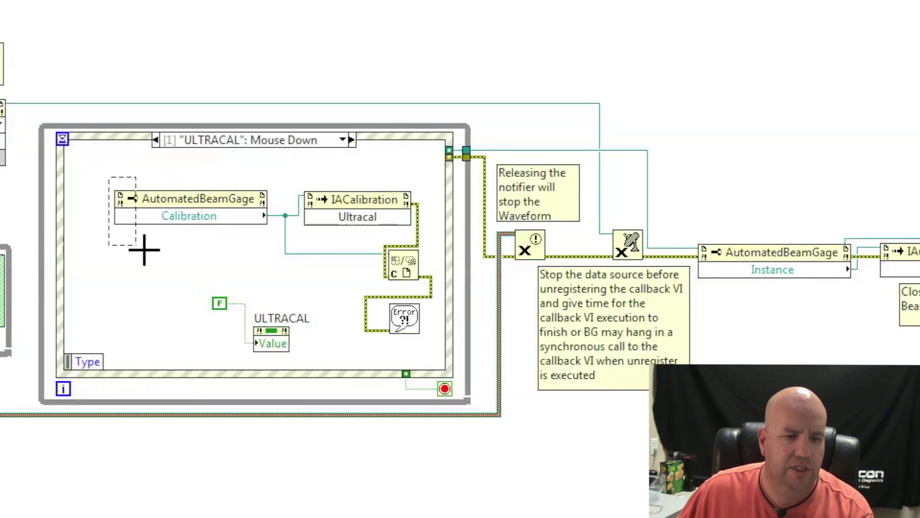
left_click_drag(144, 249, 269, 248)
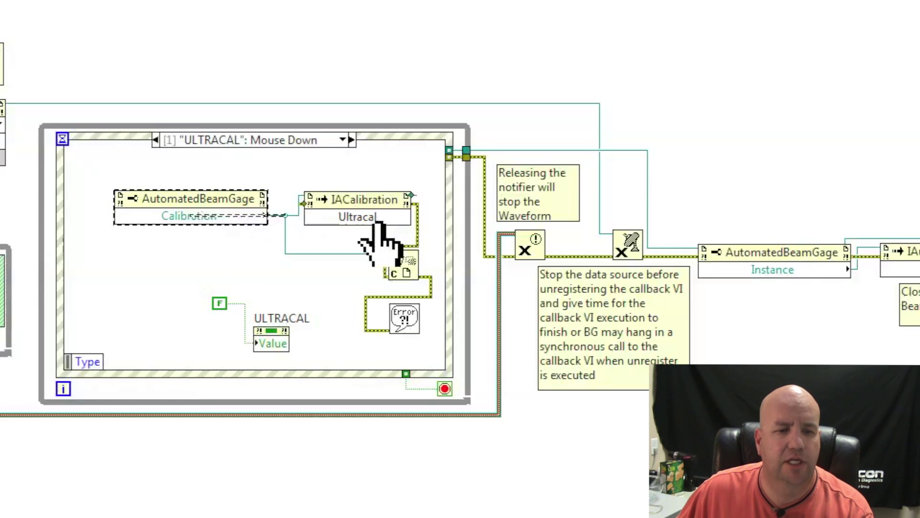
left_click(292, 140)
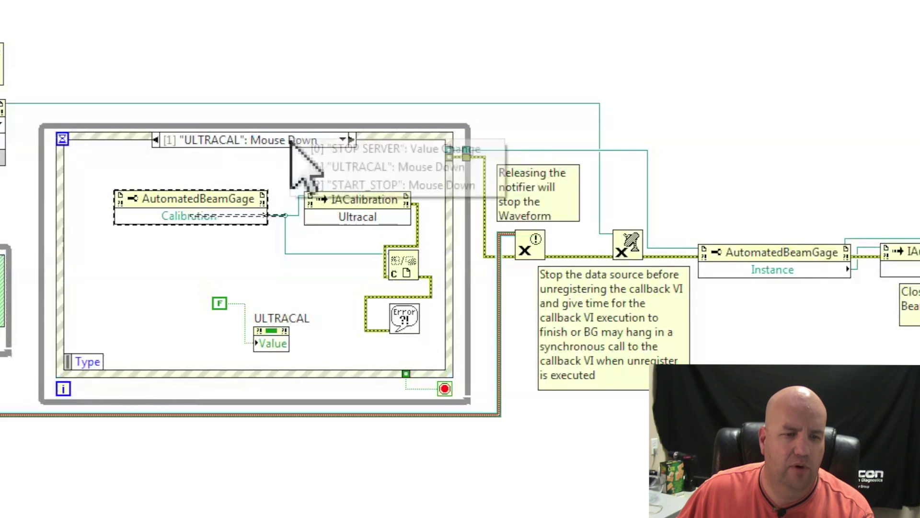
Step: Show the START_STOP event case and point out the matching START/STOP control on the front panel
left_click(355, 186)
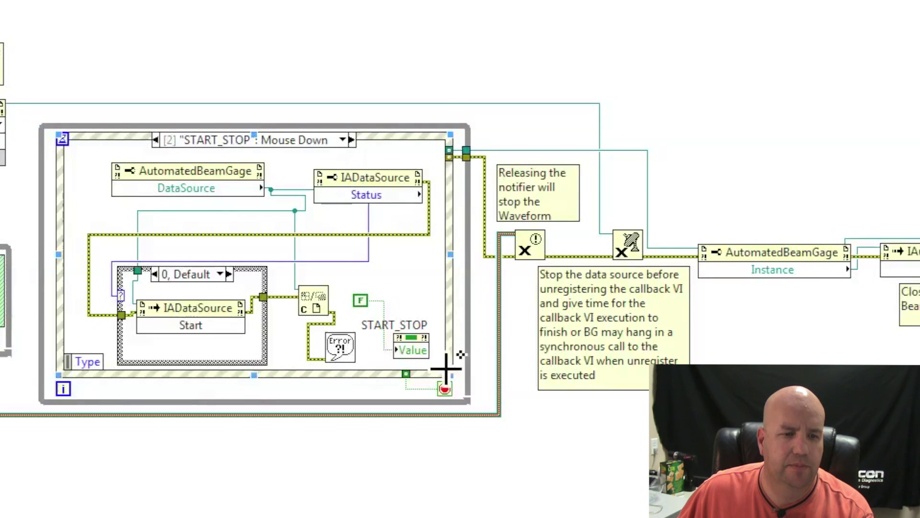
key("ctrl+e")
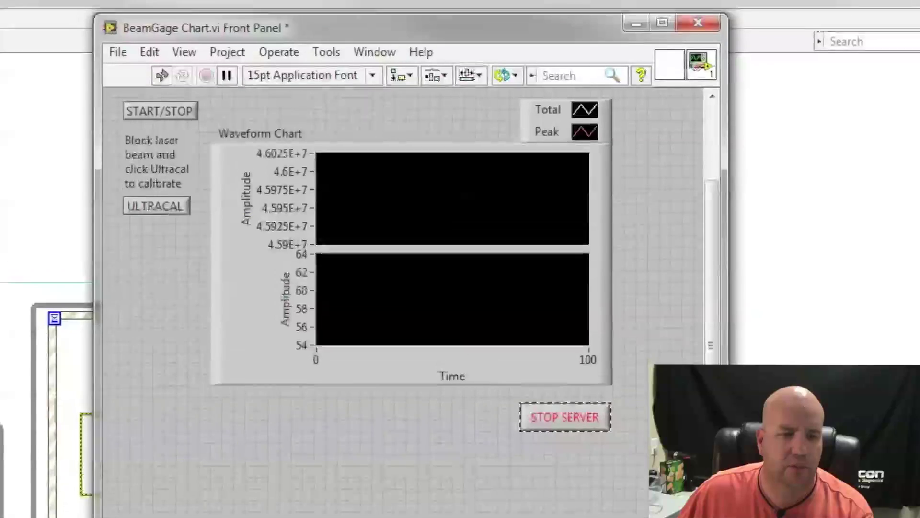
left_click_drag(109, 91, 221, 139)
key("ctrl+e")
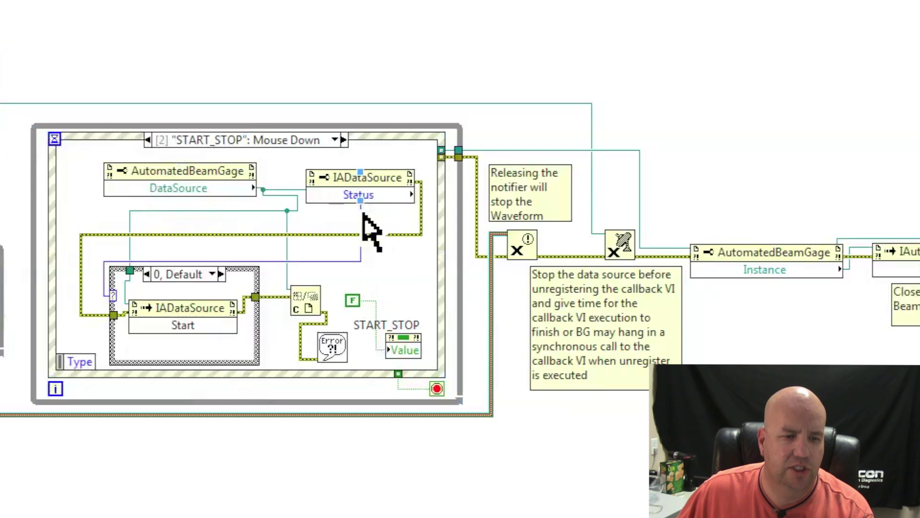
Step: Switch the inner case structure to case 1, which calls IADataSource Stop
left_click(141, 294)
left_click(263, 256)
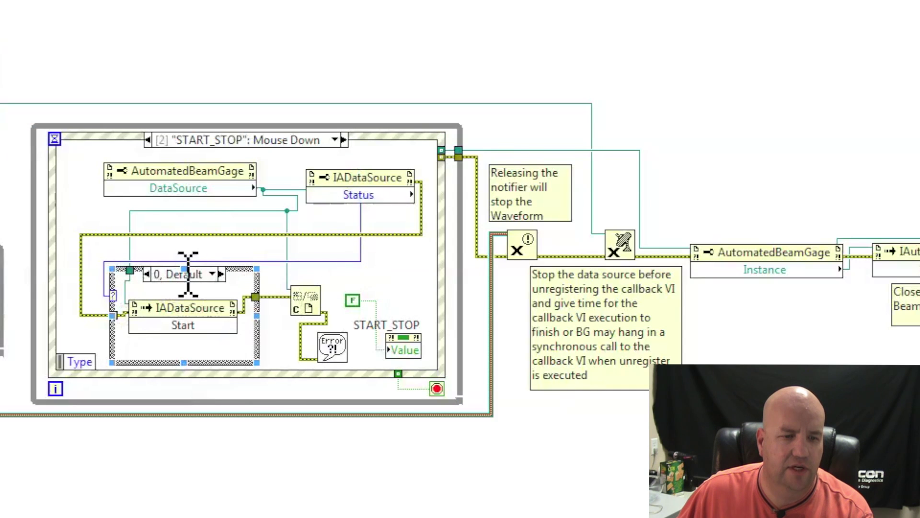
left_click(211, 275)
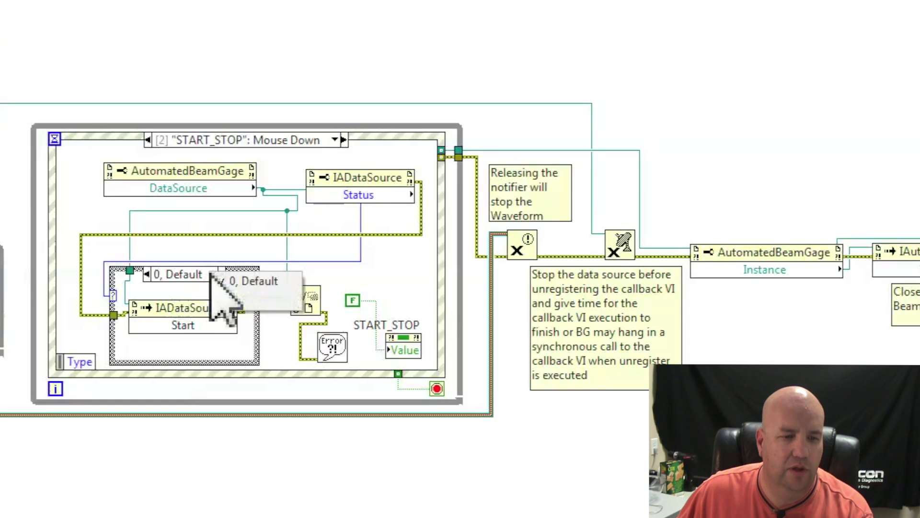
left_click(235, 299)
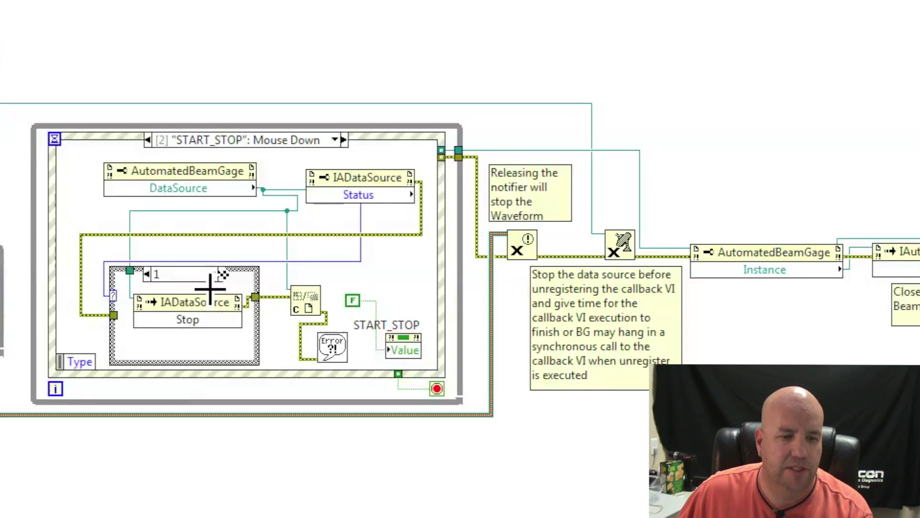
left_click(439, 191)
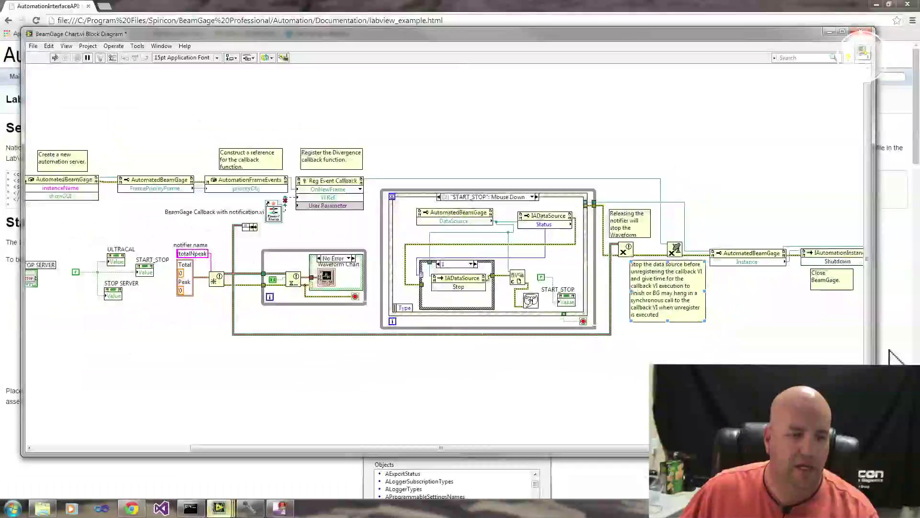
Step: Read the labview_example.html docs through the Setup, Ultracal and Registering for an event sections
key("alt+Tab")
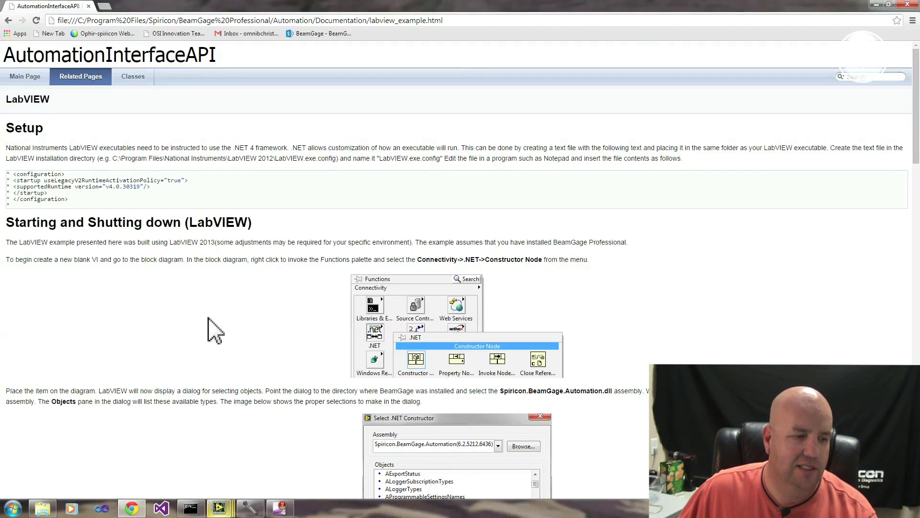
scroll(215, 330, "down", 12)
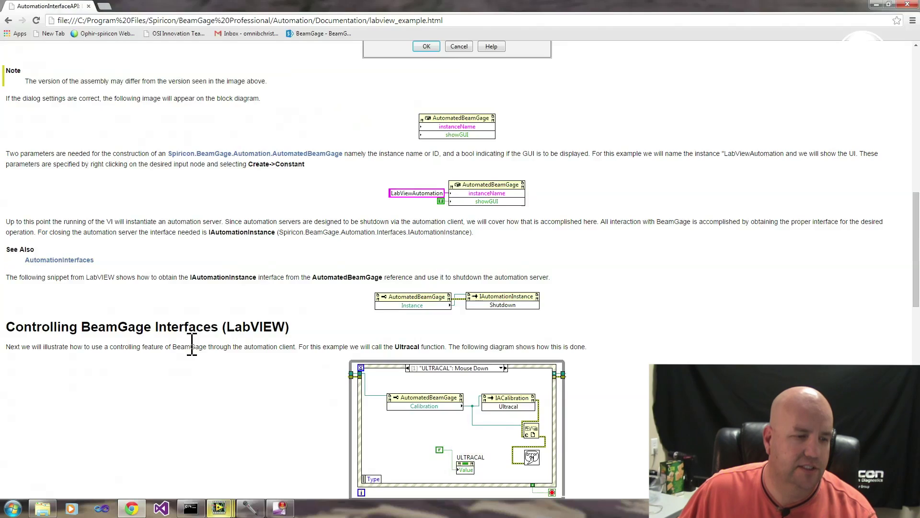
scroll(192, 344, "down", 8)
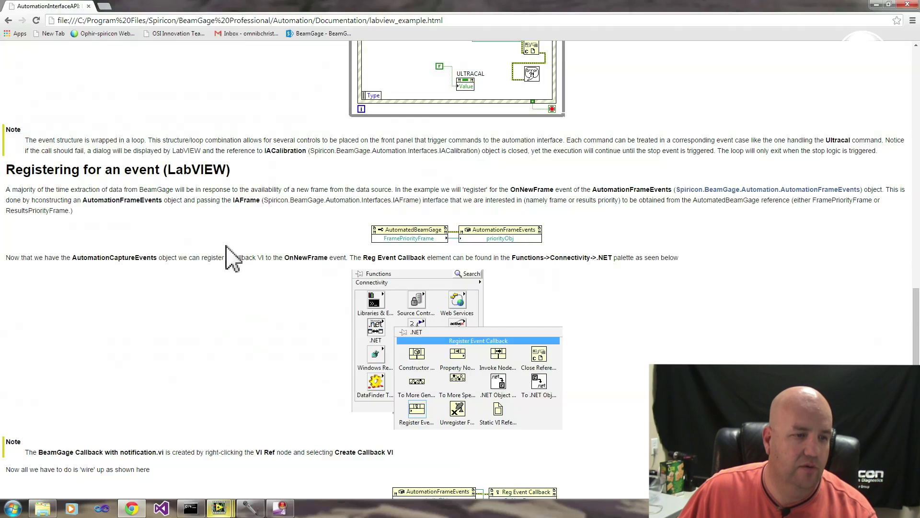
scroll(224, 258, "down", 5)
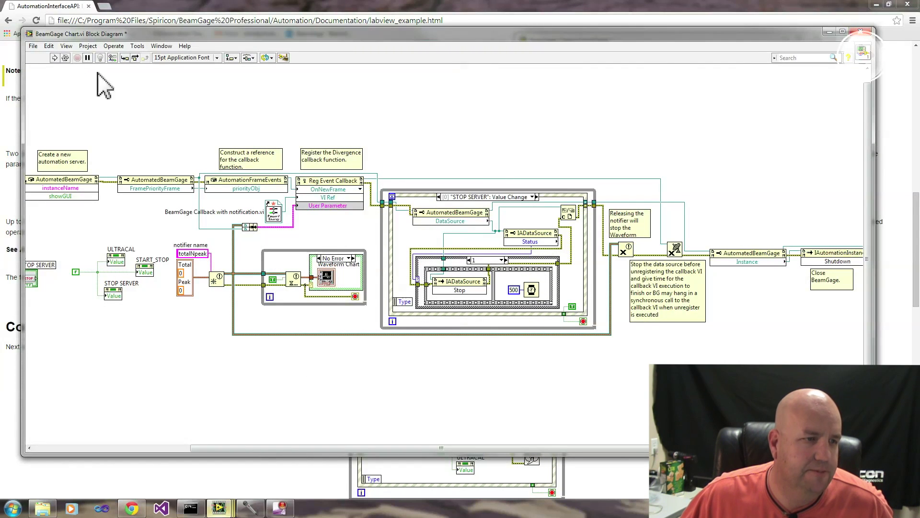
Step: Run BeamGage Chart.vi with Ctrl+R, launching BeamGage Professional with its 2D Beam Display
key("ctrl+r")
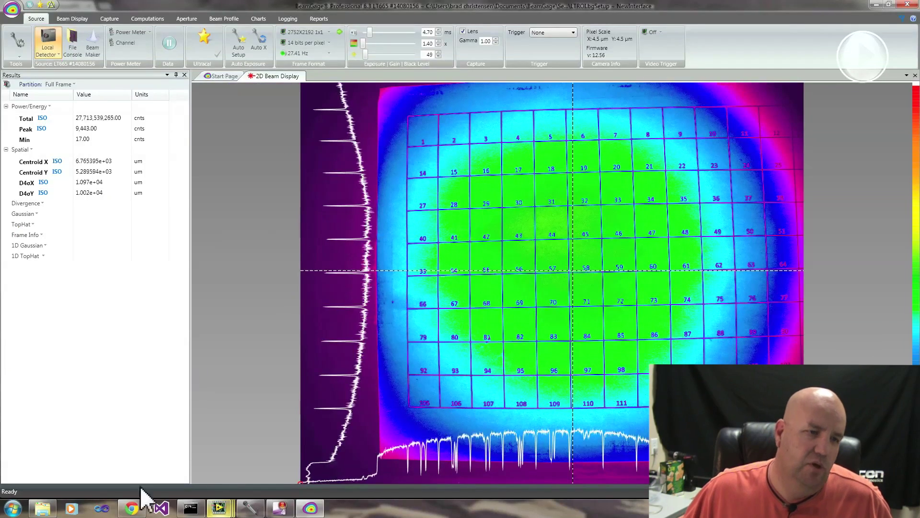
Step: Place the Chart.vi front panel top-left over BeamGage, minimizing the block diagram and callback windows
mouse_move(250, 507)
mouse_move(219, 507)
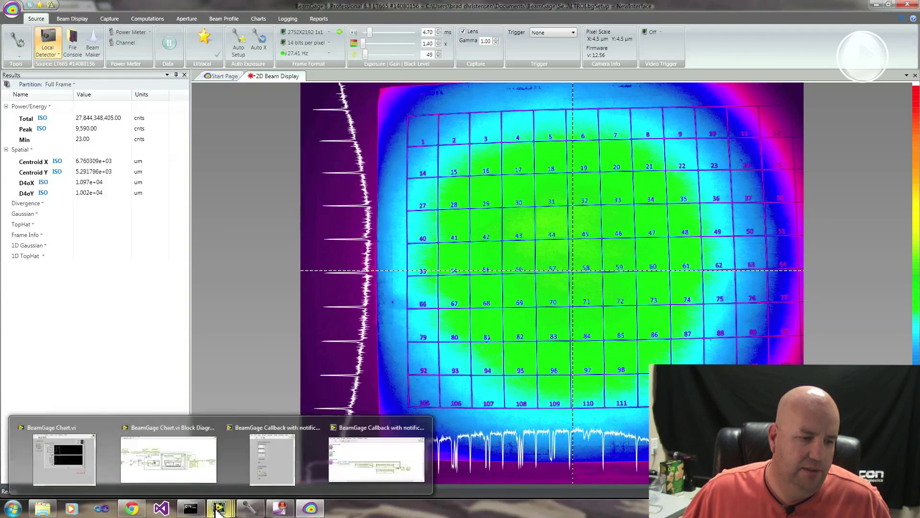
left_click(79, 477)
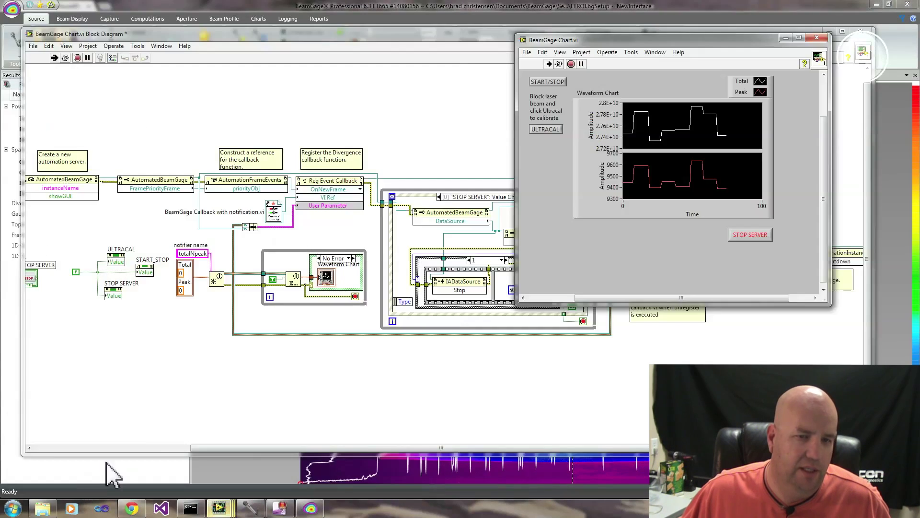
left_click(829, 32)
left_click_drag(628, 40, 148, 54)
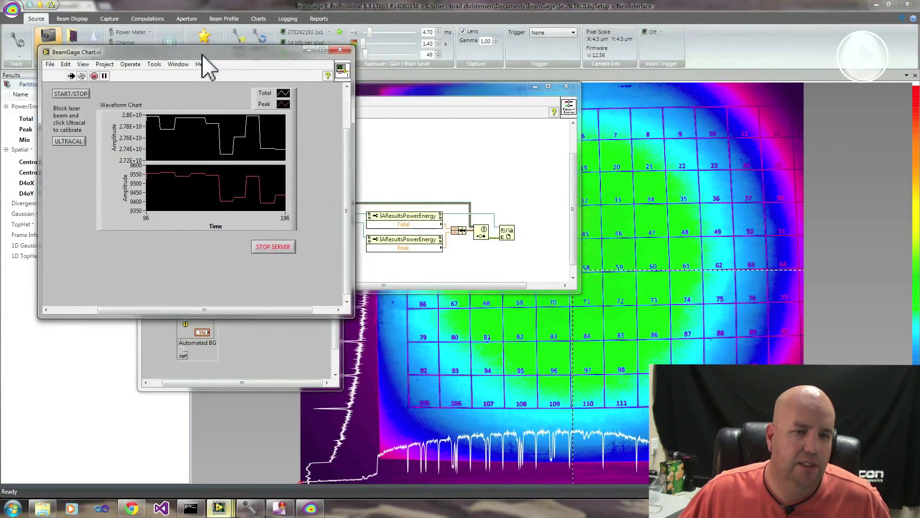
left_click(534, 85)
left_click(302, 374)
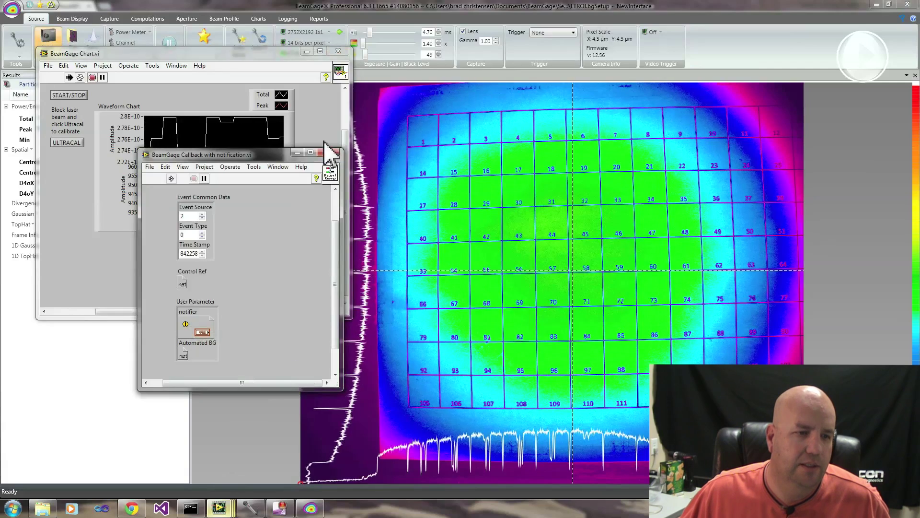
left_click(298, 154)
mouse_move(270, 53)
left_mouse_down()
mouse_move(269, 28)
mouse_move(260, 64)
left_mouse_up()
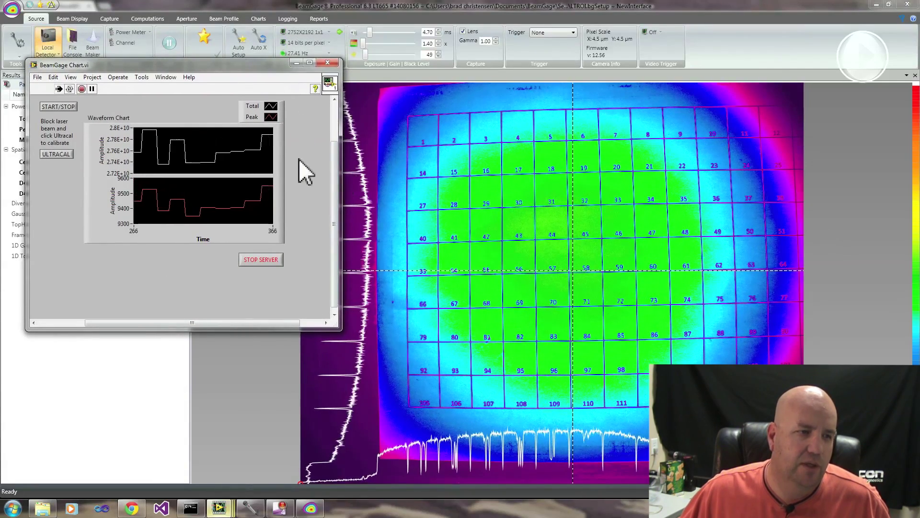
Step: Stop capture with START/STOP, run an UltraCal calibration, then STOP SERVER to close BeamGage
left_click(62, 107)
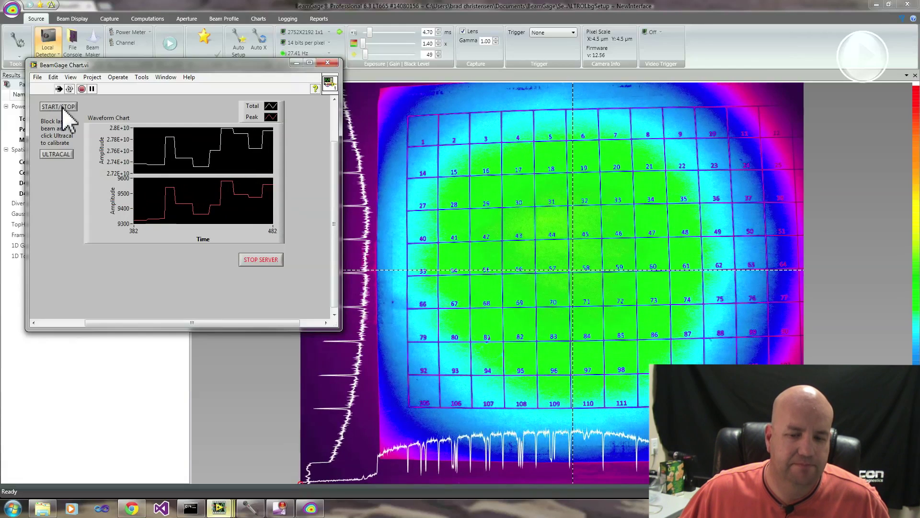
left_click(57, 156)
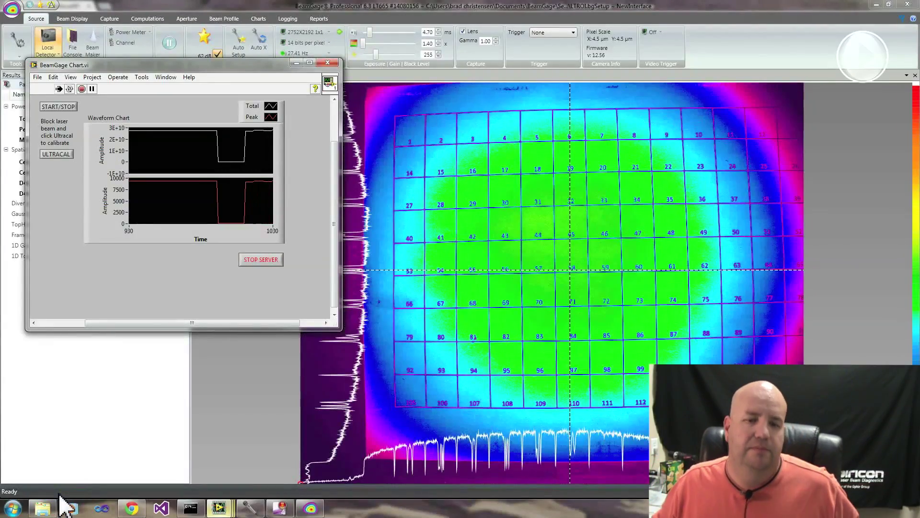
left_click(275, 260)
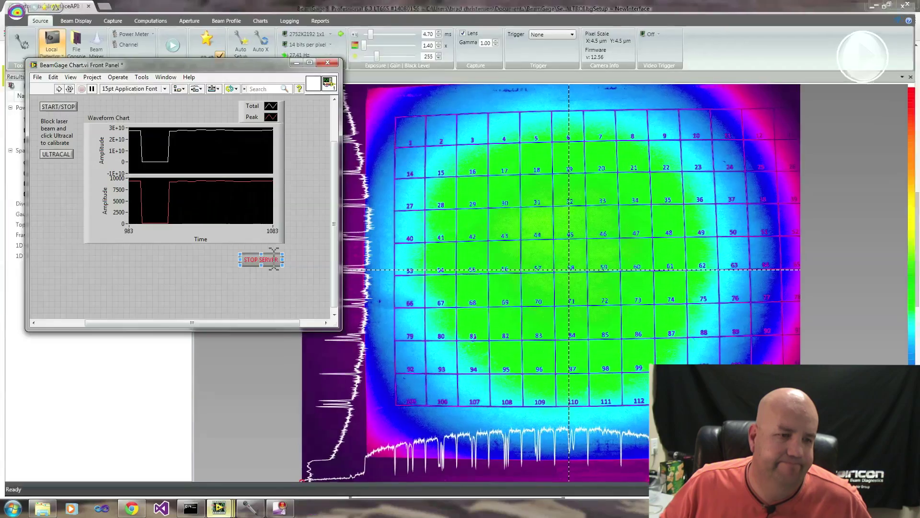